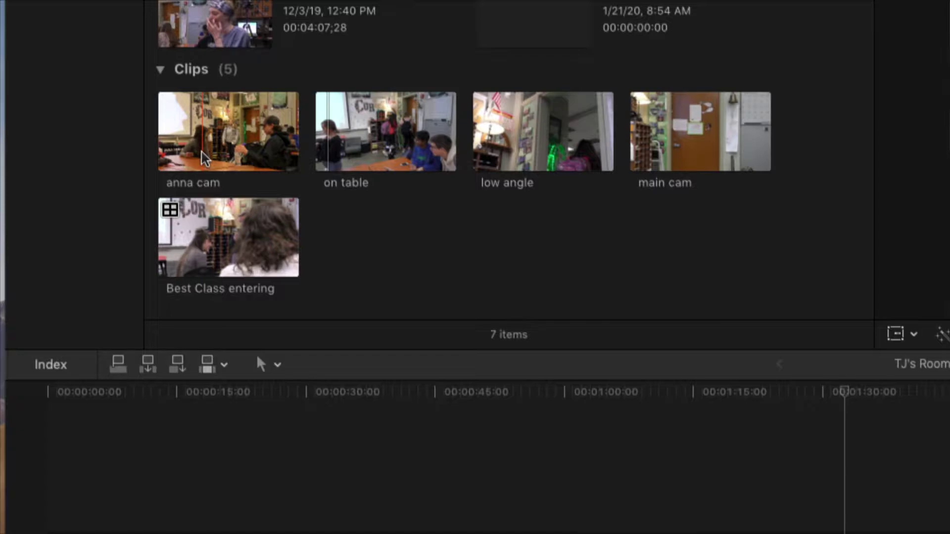
pyautogui.click(202, 184)
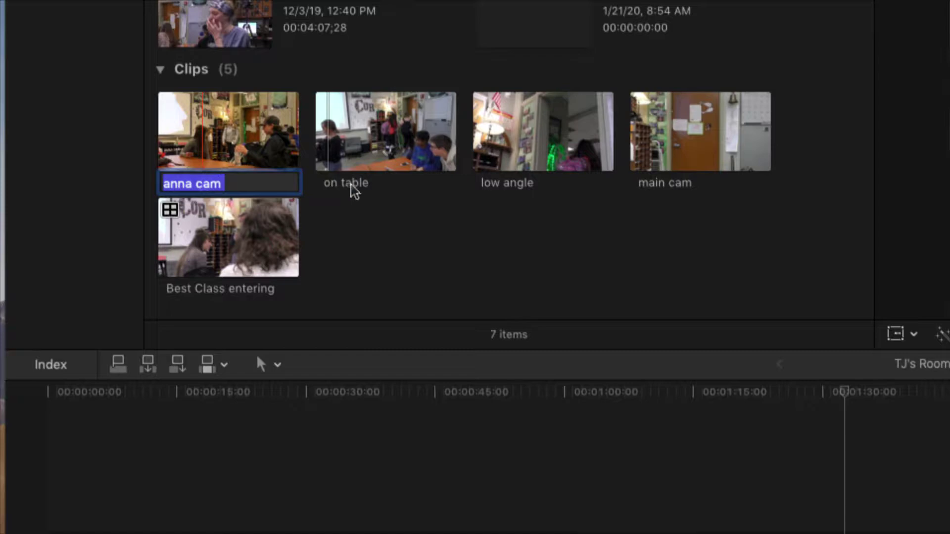
pyautogui.click(365, 189)
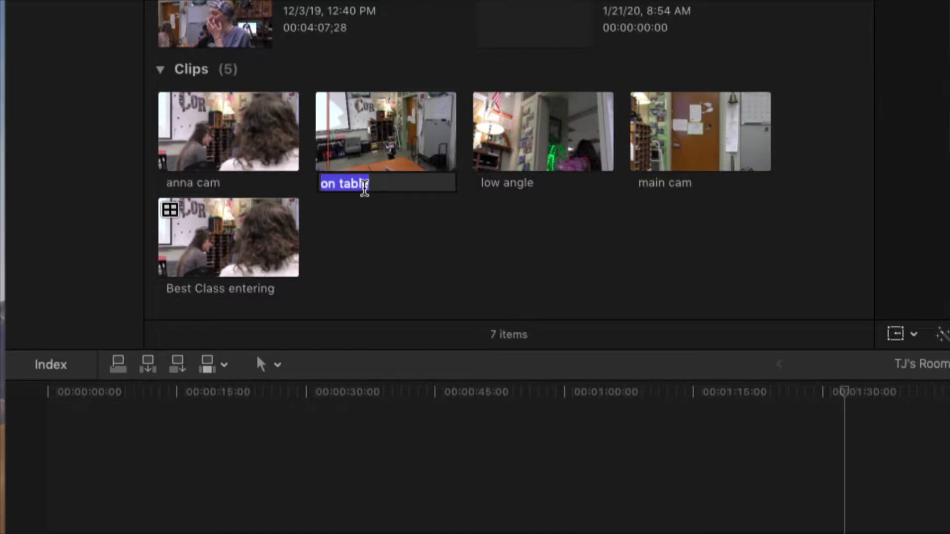
pyautogui.click(404, 240)
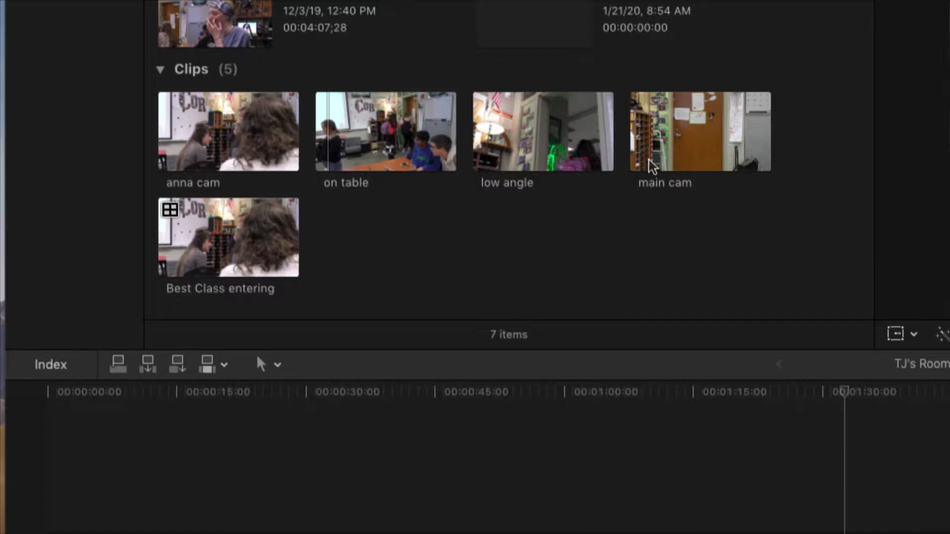
# - Add a sync marker in the opening part of each of the four camera clips in the browser
pyautogui.press('m')
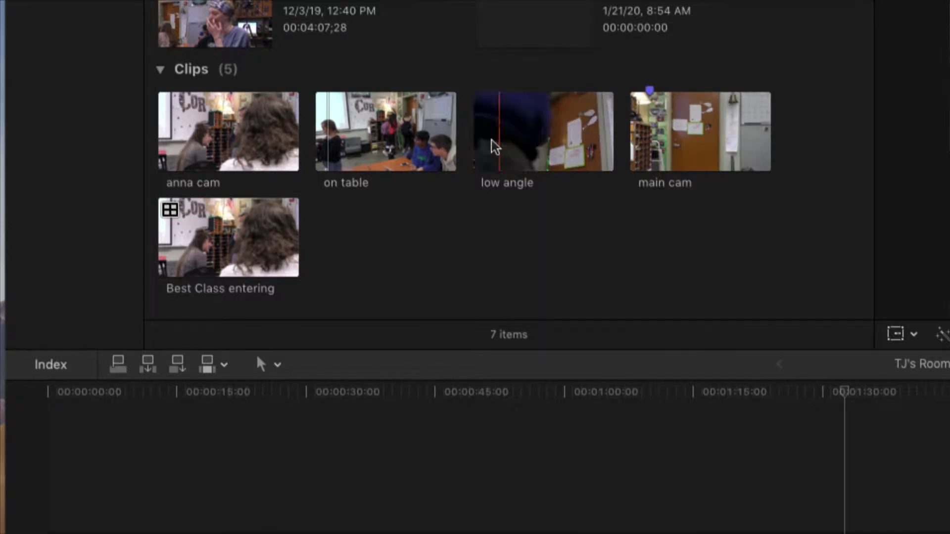
pyautogui.press('m')
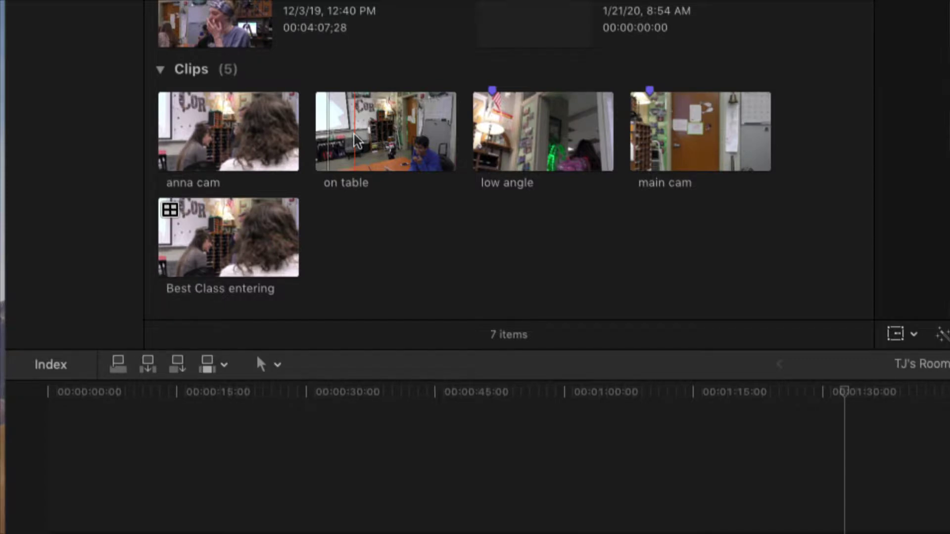
pyautogui.press('m')
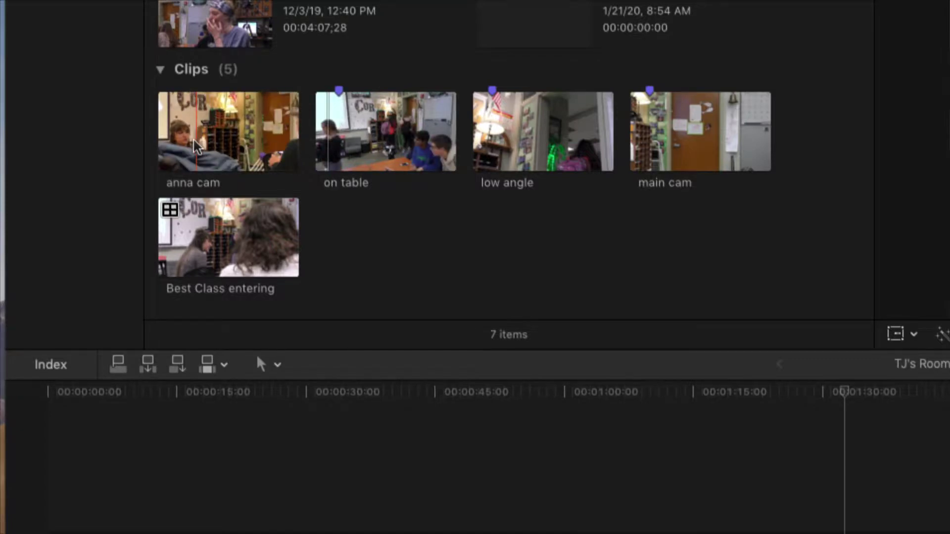
pyautogui.press('m')
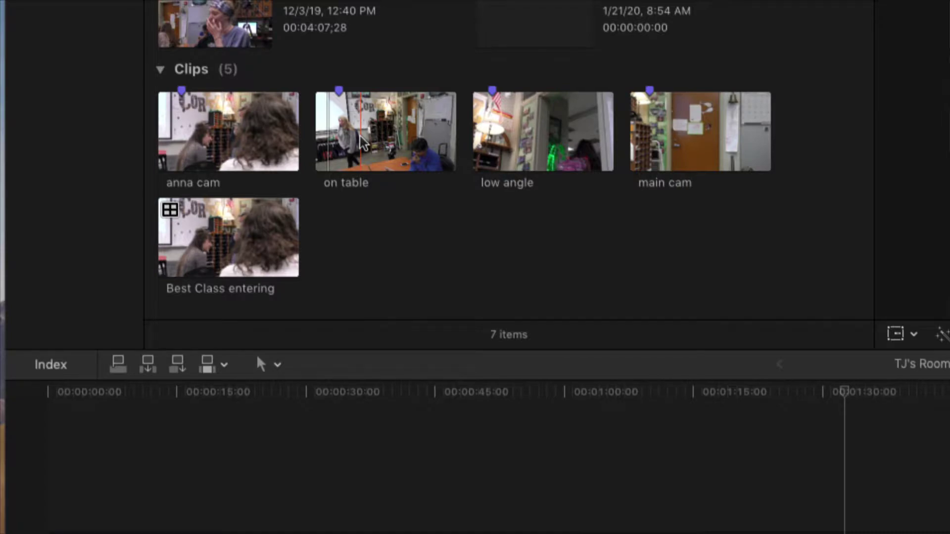
# - Start a new multicam clip from the four marked camera clips and name it AR
pyautogui.moveTo(692, 121); pyautogui.dragTo(178, 86)
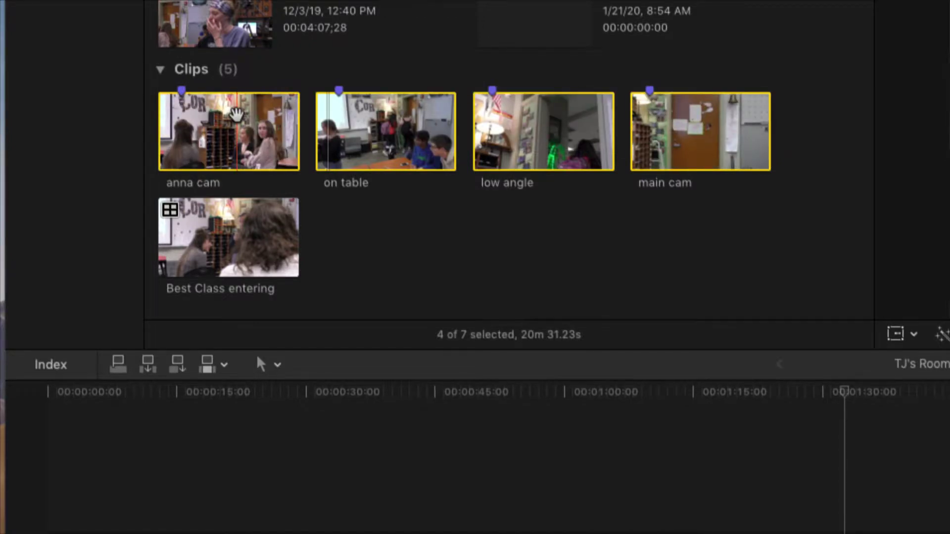
pyautogui.rightClick(236, 114)
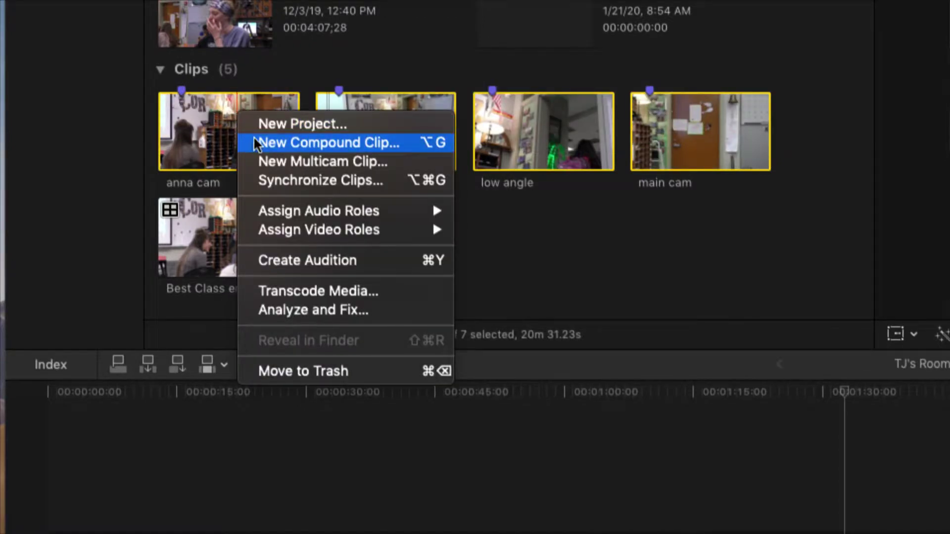
pyautogui.click(314, 160)
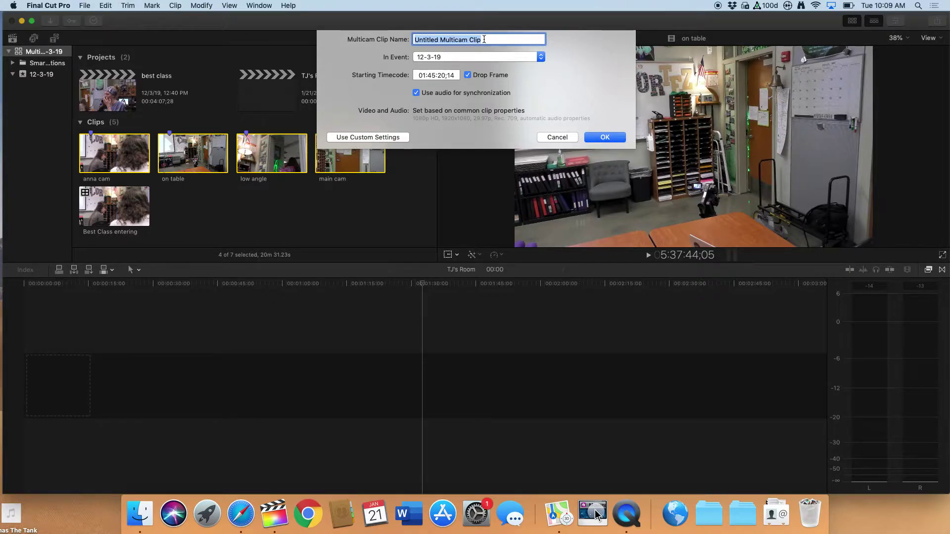
pyautogui.write('AR')
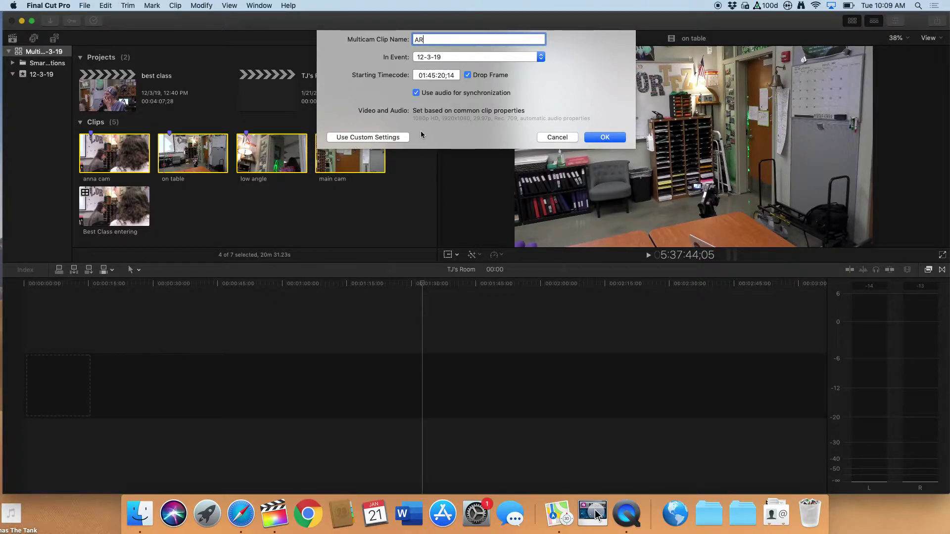
# - Switch the multicam clip to custom settings and set its angle assembly to Clips
pyautogui.click(401, 138)
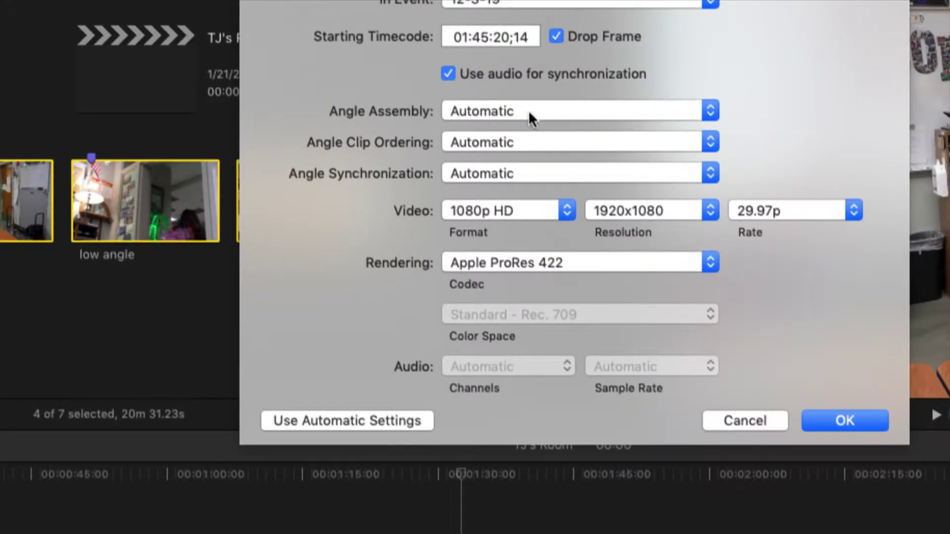
pyautogui.click(708, 109)
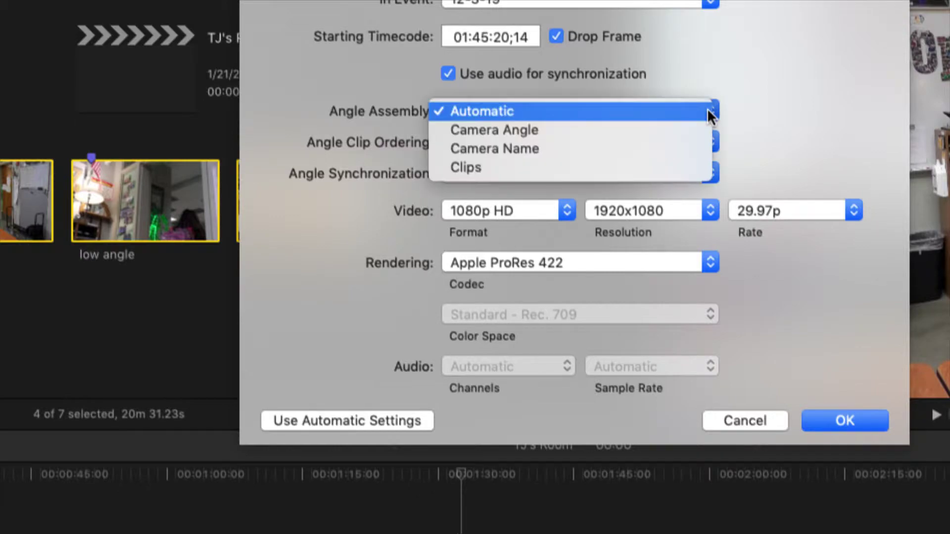
pyautogui.click(617, 171)
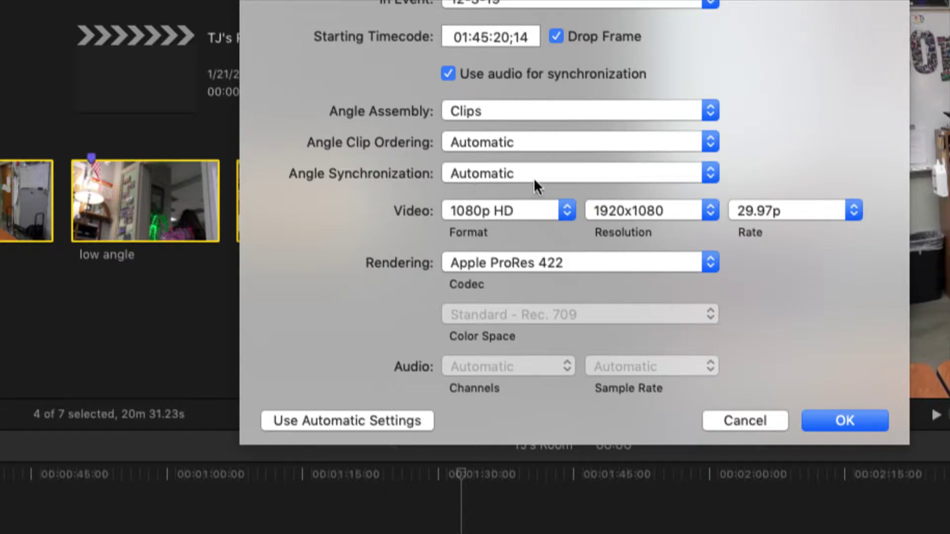
# - Try First Marker on the Angle as the angle synchronization method and set it back to Automatic
pyautogui.click(711, 175)
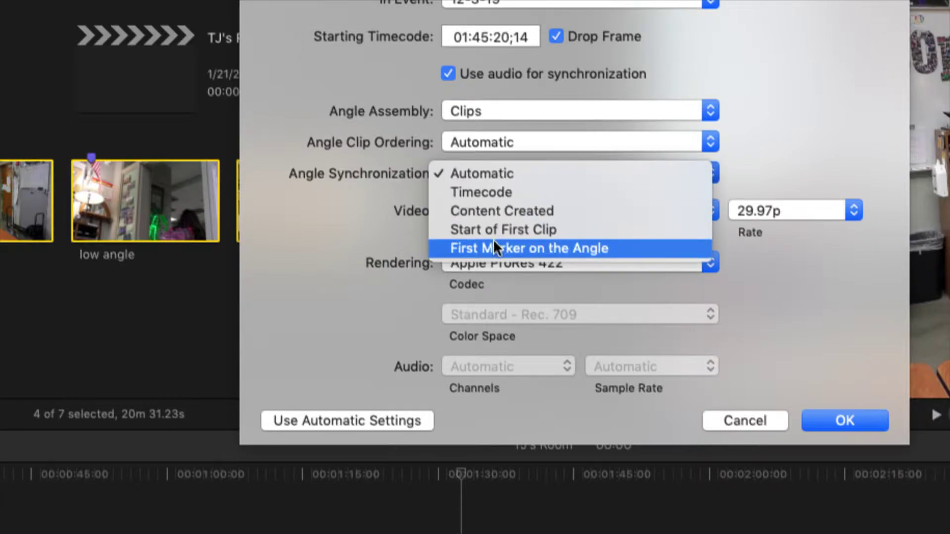
pyautogui.click(524, 248)
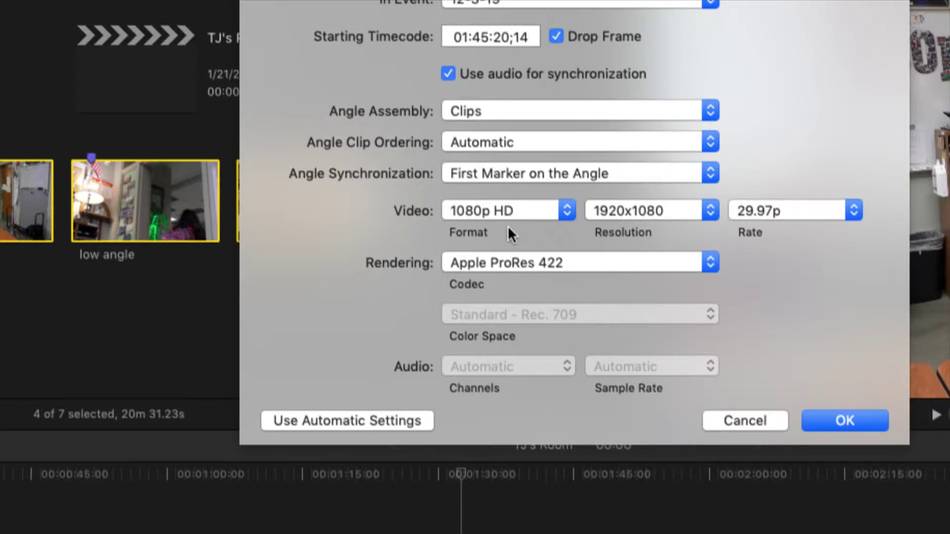
pyautogui.click(708, 174)
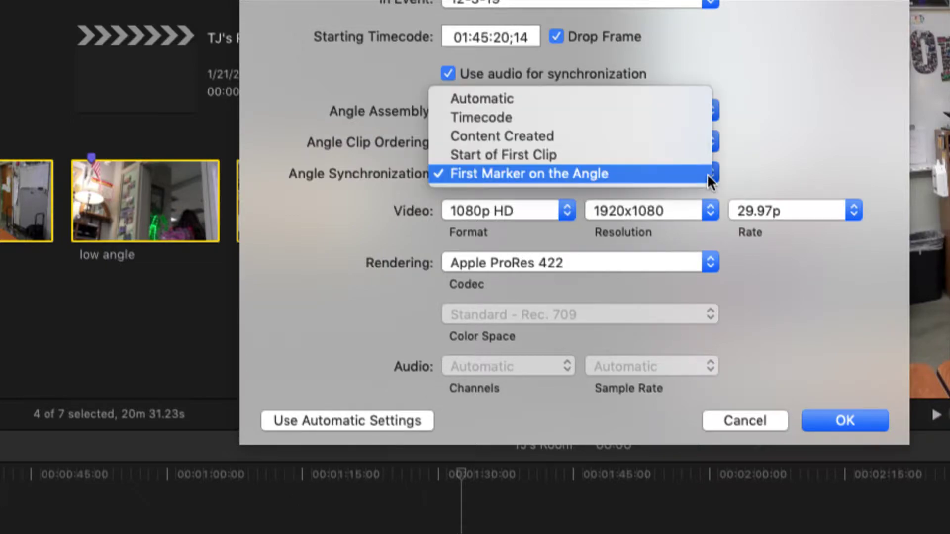
pyautogui.click(690, 101)
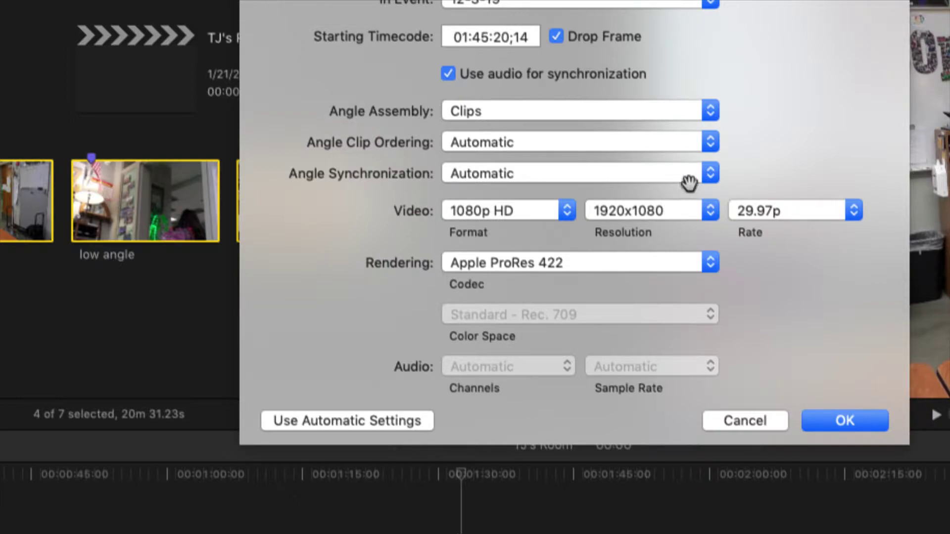
pyautogui.click(711, 174)
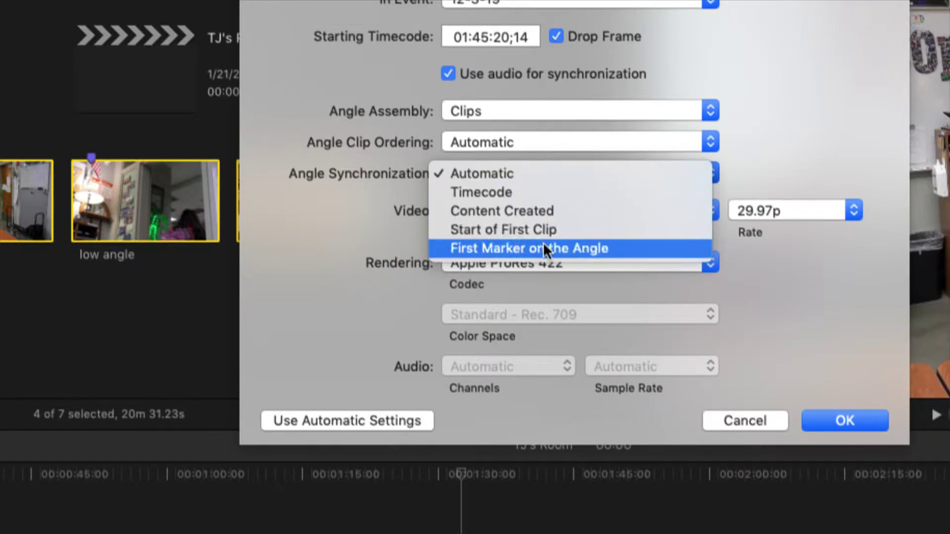
pyautogui.click(791, 303)
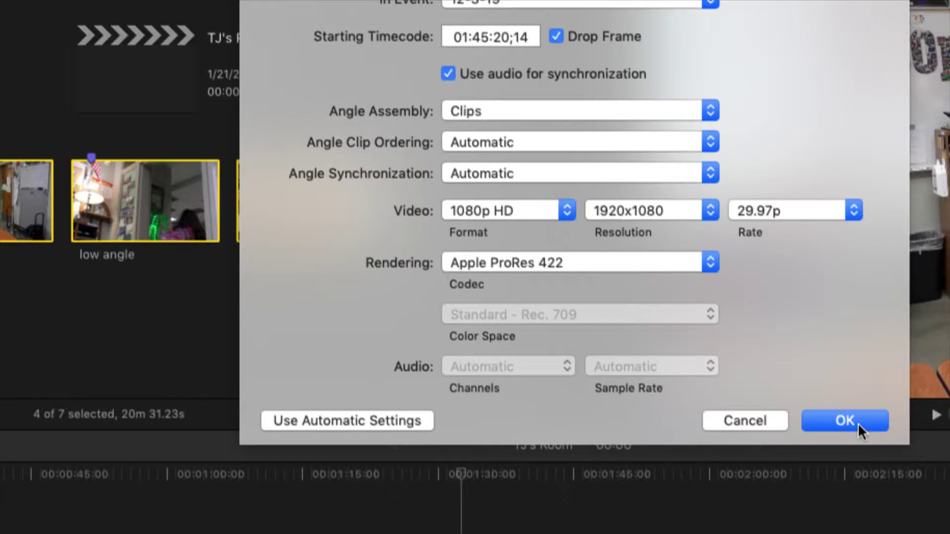
# - Create the AR multicam clip from these settings and append it to the open project's timeline
pyautogui.click(845, 421)
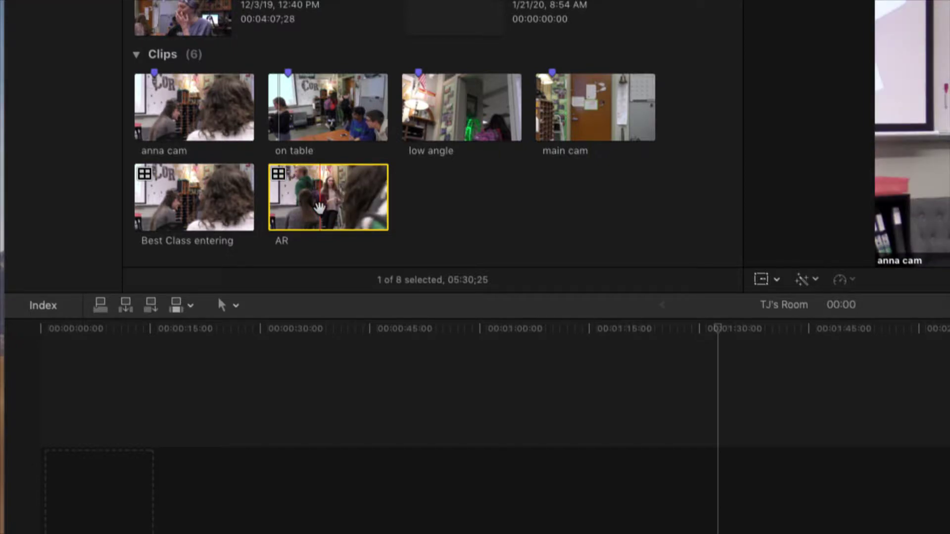
pyautogui.press('e')
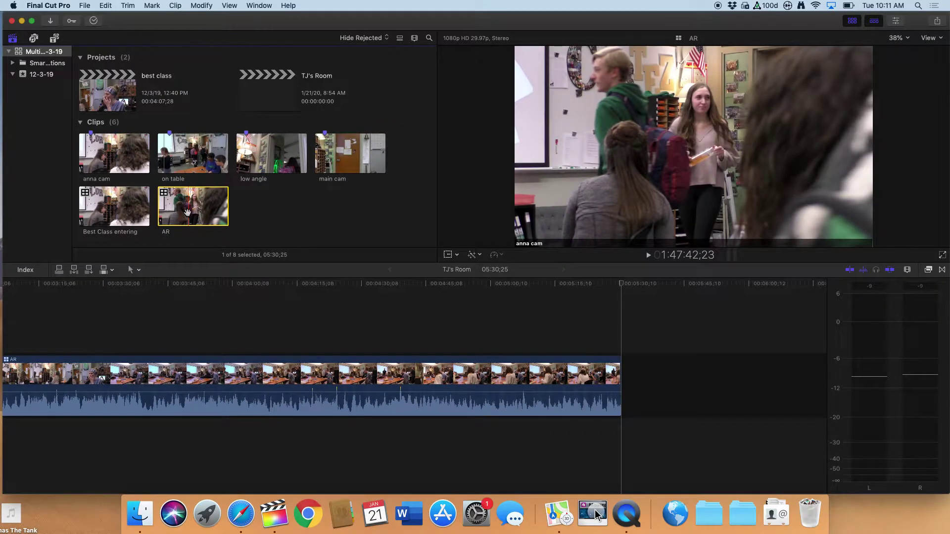
pyautogui.click(208, 319)
pyautogui.hotkey('shift', 'z')
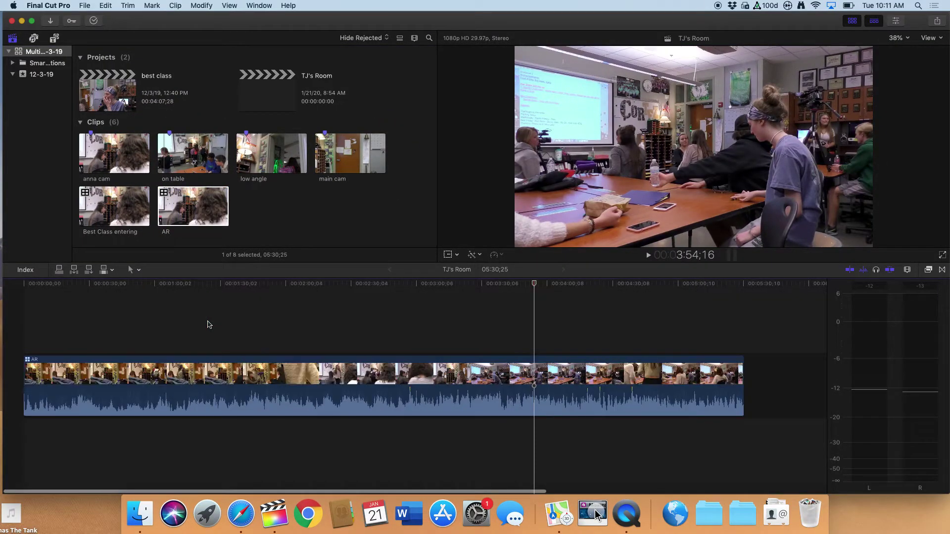
# - Set the timeline clips to show filmstrips with large waveforms and slightly increase the clip height
pyautogui.click(907, 271)
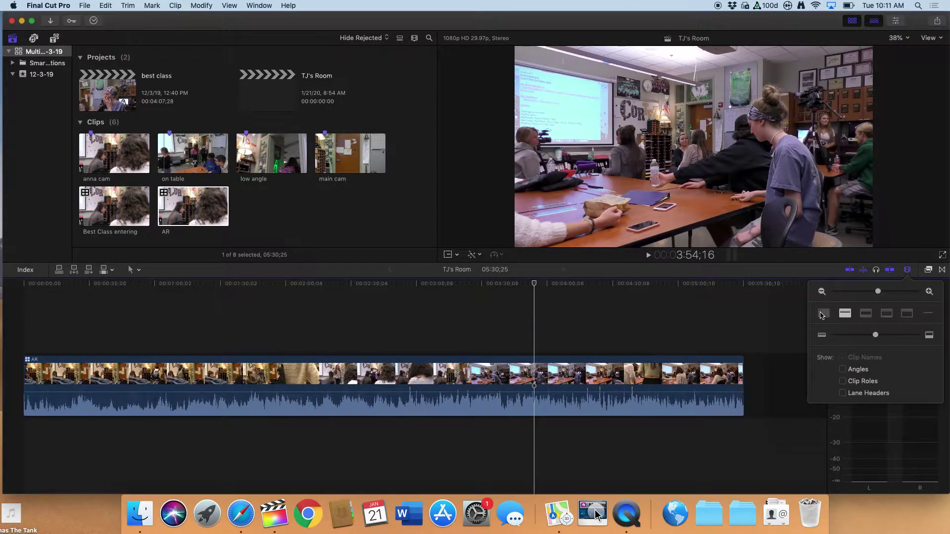
pyautogui.click(823, 315)
pyautogui.click(845, 314)
pyautogui.moveTo(878, 337); pyautogui.dragTo(885, 338)
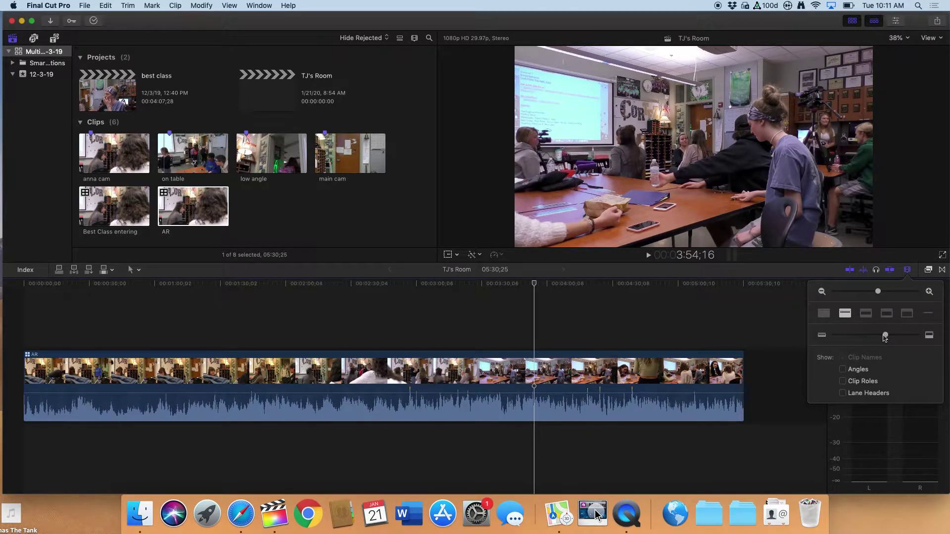
pyautogui.click(782, 317)
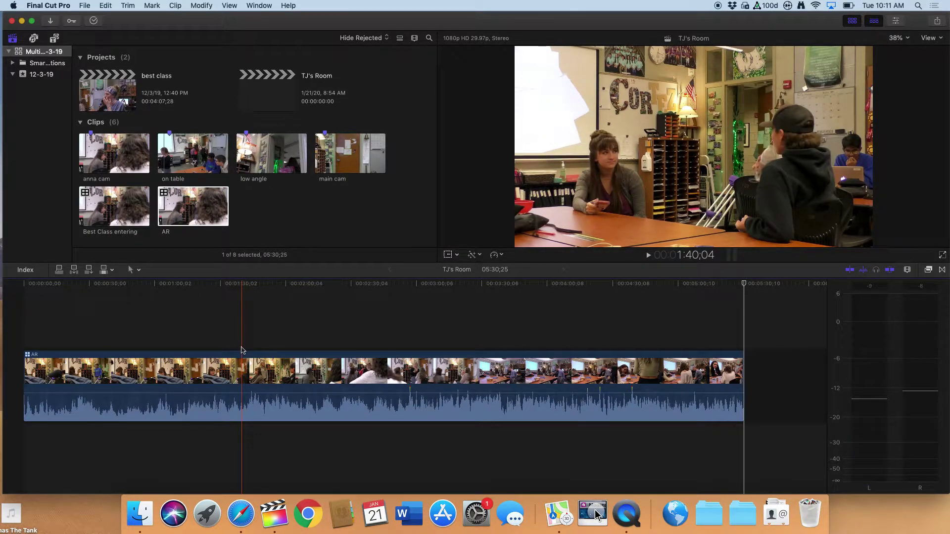
# - Trim off the beginning of the AR clip in the timeline up to about 1:40;04
pyautogui.hotkey('alt', '[')
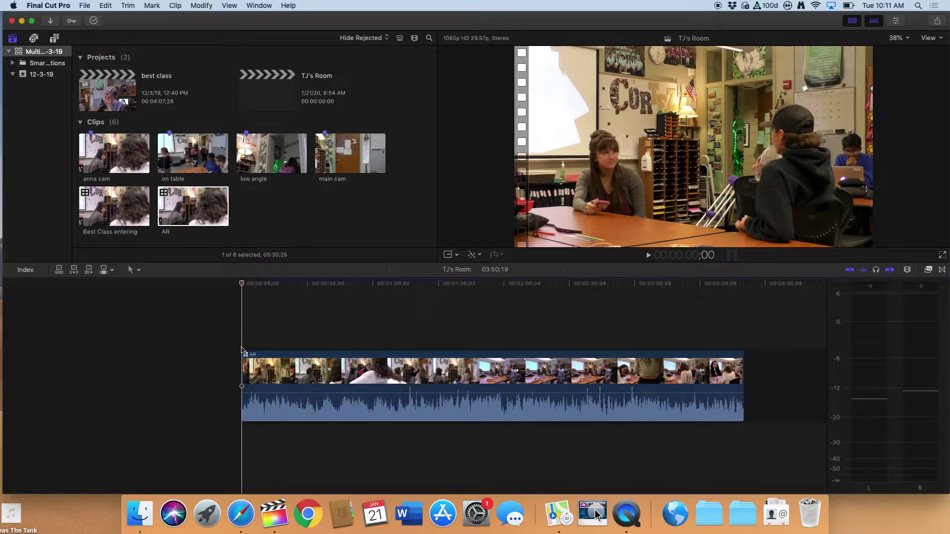
pyautogui.hotkey('shift', 'z')
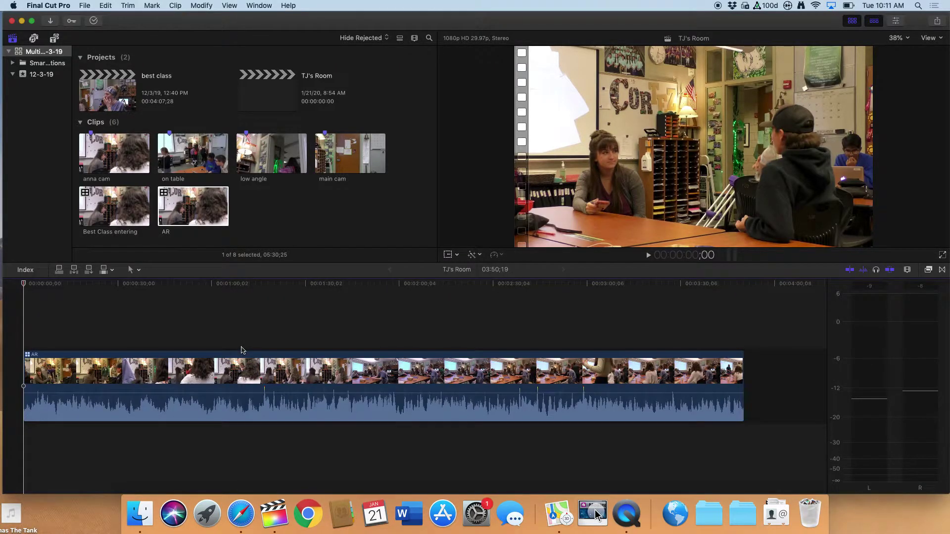
pyautogui.press('space')
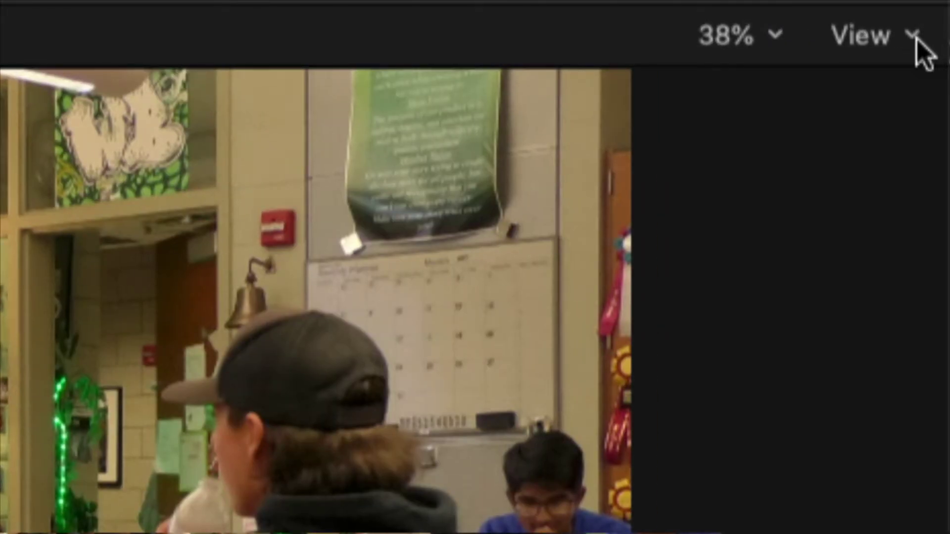
# - Show the multicam angle viewer and enlarge it by hiding the library sidebar and narrowing the browser
pyautogui.click(937, 37)
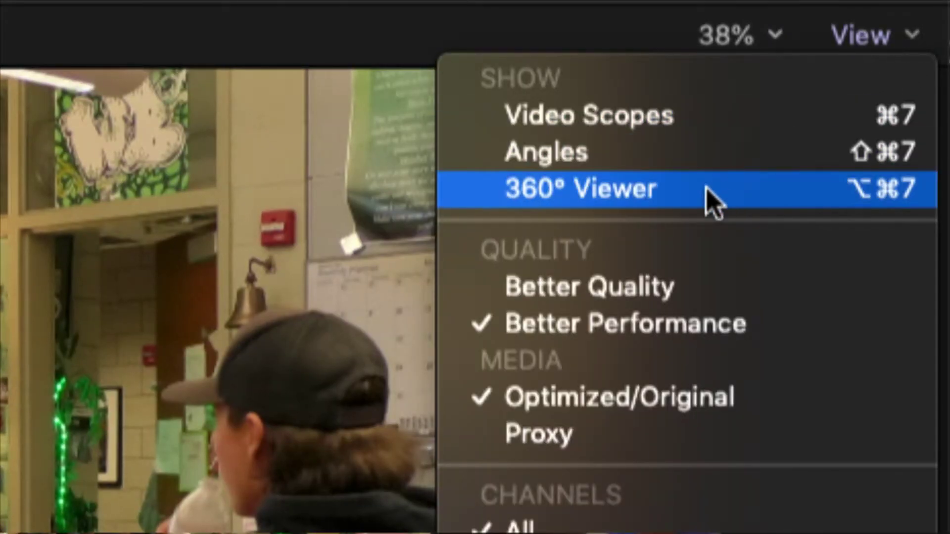
pyautogui.click(556, 161)
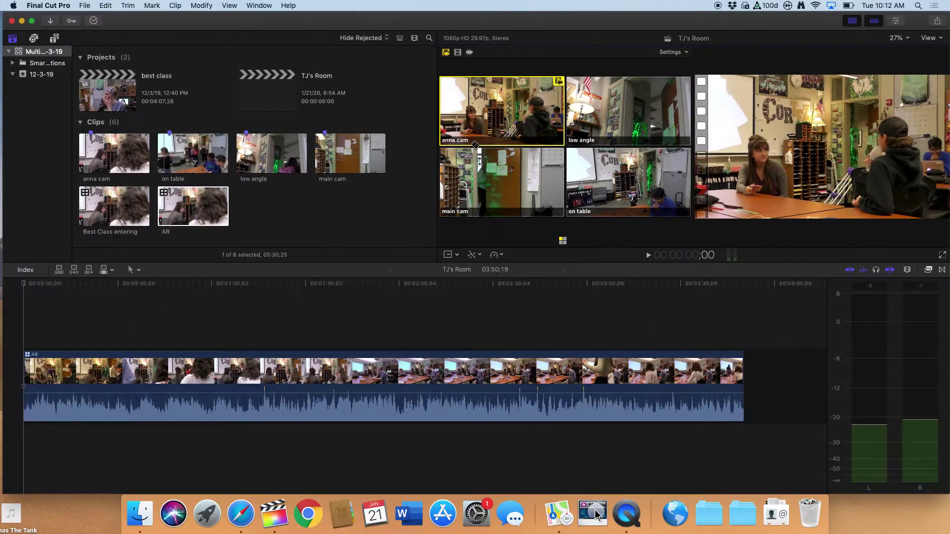
pyautogui.click(12, 40)
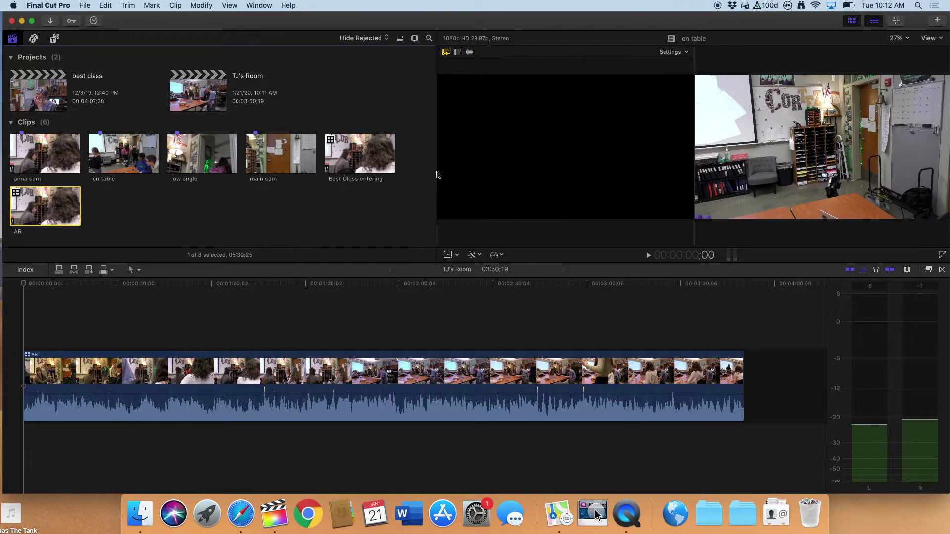
pyautogui.moveTo(440, 174); pyautogui.dragTo(134, 178)
pyautogui.click(172, 285)
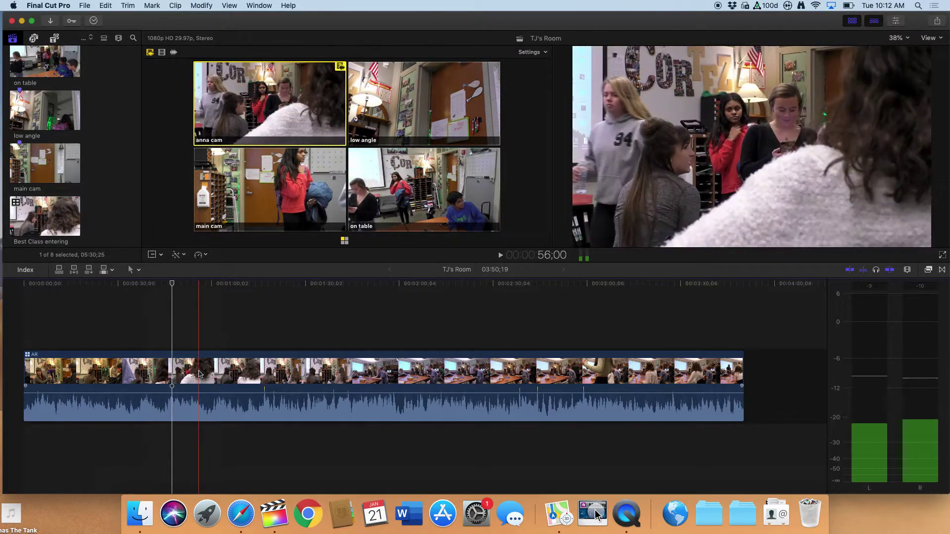
# - Open the AR multicam clip in the angle editor and examine how its four camera angles line up
pyautogui.doubleClick(200, 373)
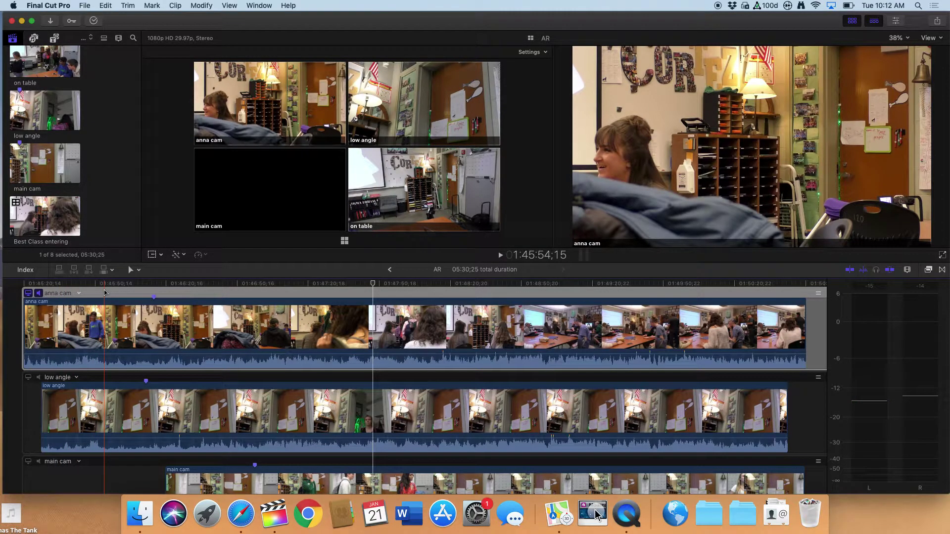
pyautogui.scroll(-5, 138, 321)
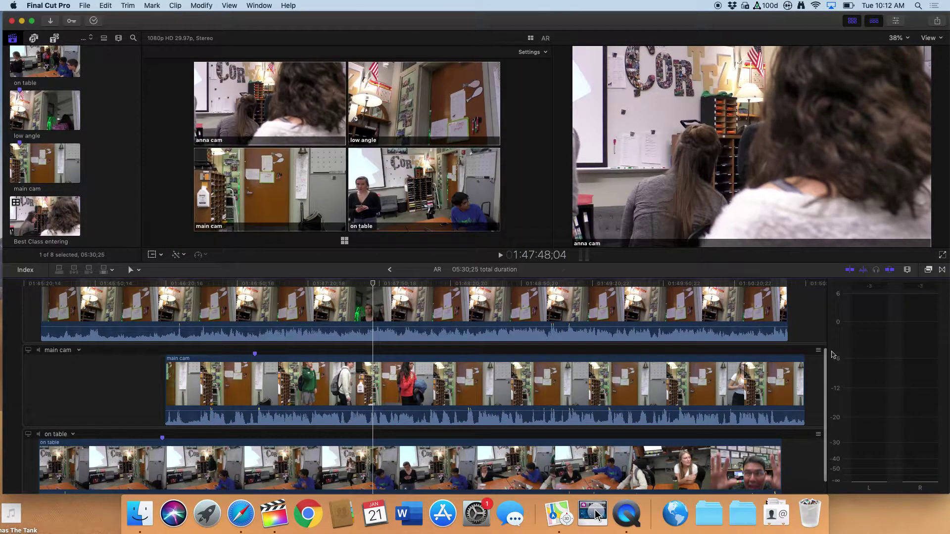
# - Move the main cam angle to the top and make it the monitoring angle with its audio monitored
pyautogui.moveTo(818, 351); pyautogui.dragTo(793, 300)
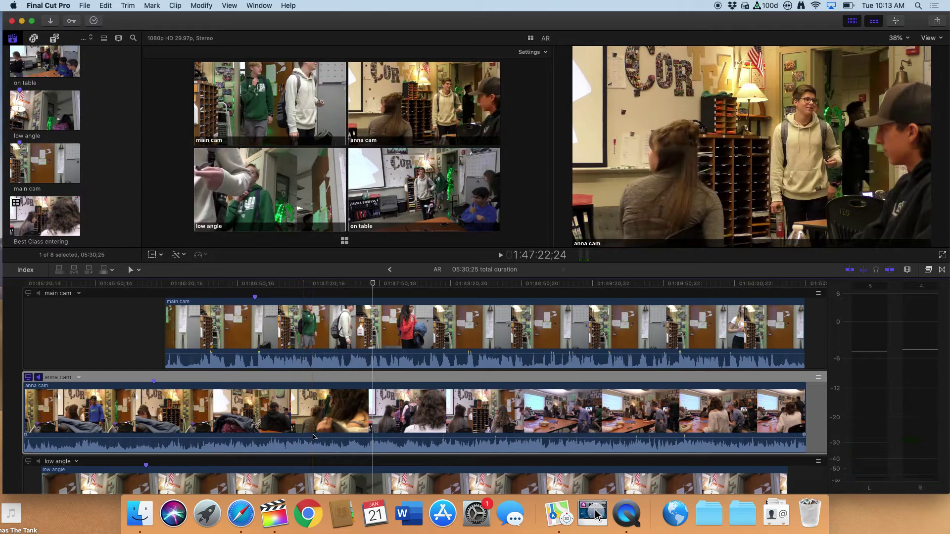
pyautogui.click(29, 294)
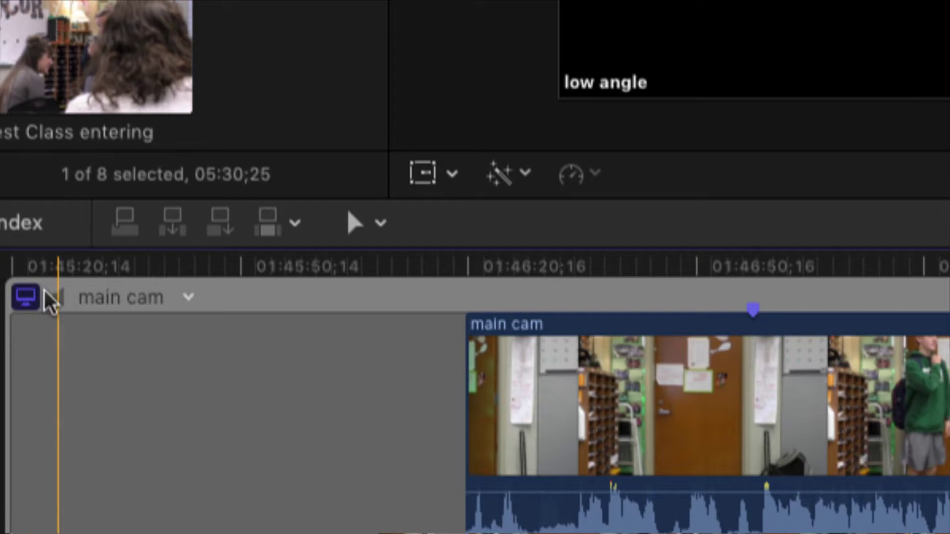
pyautogui.click(58, 297)
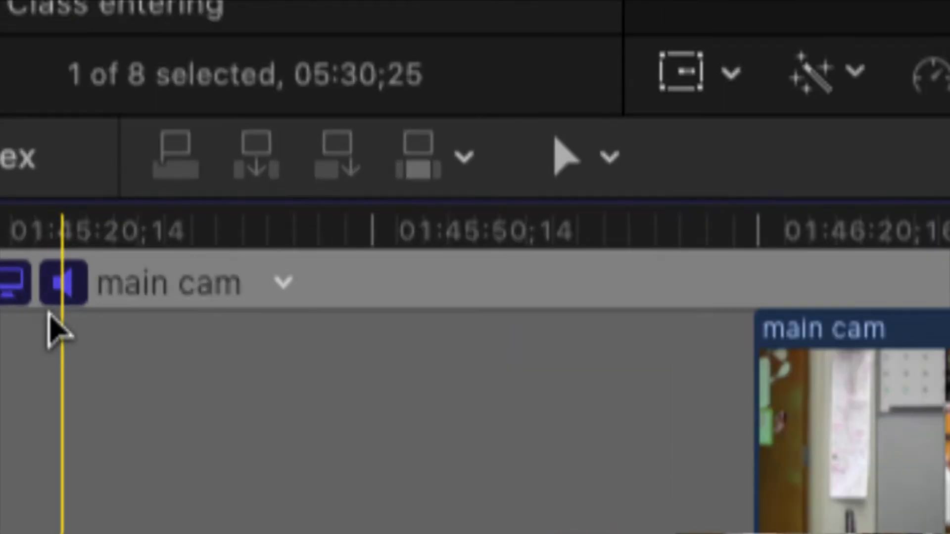
# - Examine the video and audio monitoring settings of the anna cam and low angle tracks
pyautogui.scroll(-5, 7, 366)
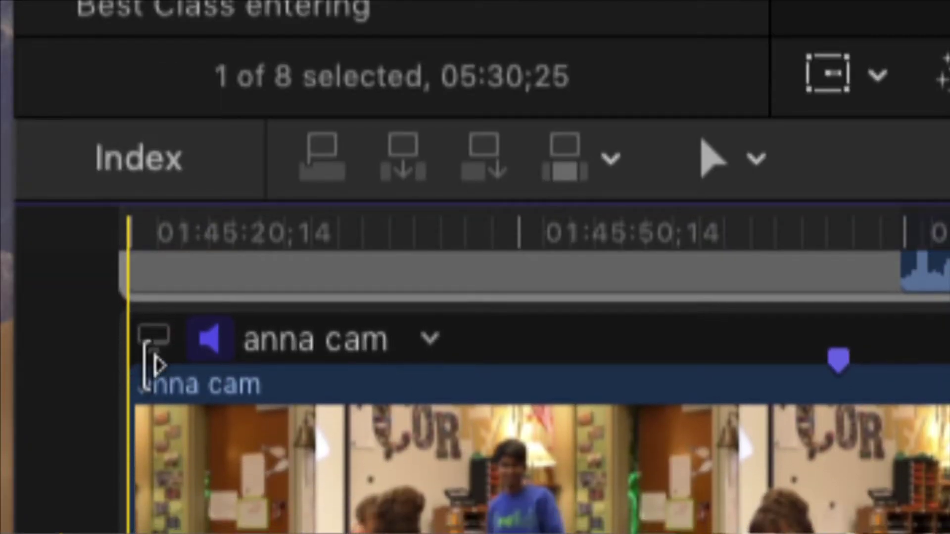
pyautogui.scroll(1, 149, 377)
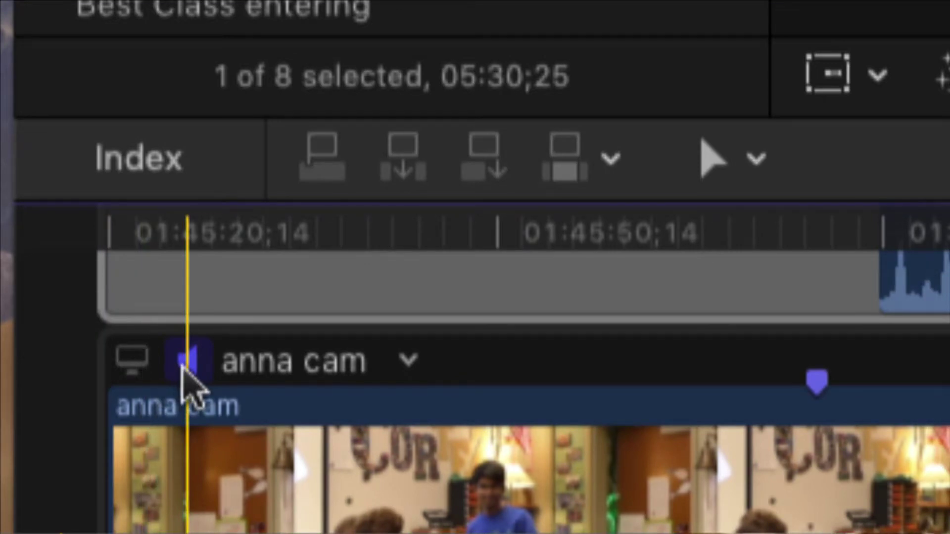
pyautogui.scroll(-5, 187, 386)
pyautogui.scroll(-2, 186, 386)
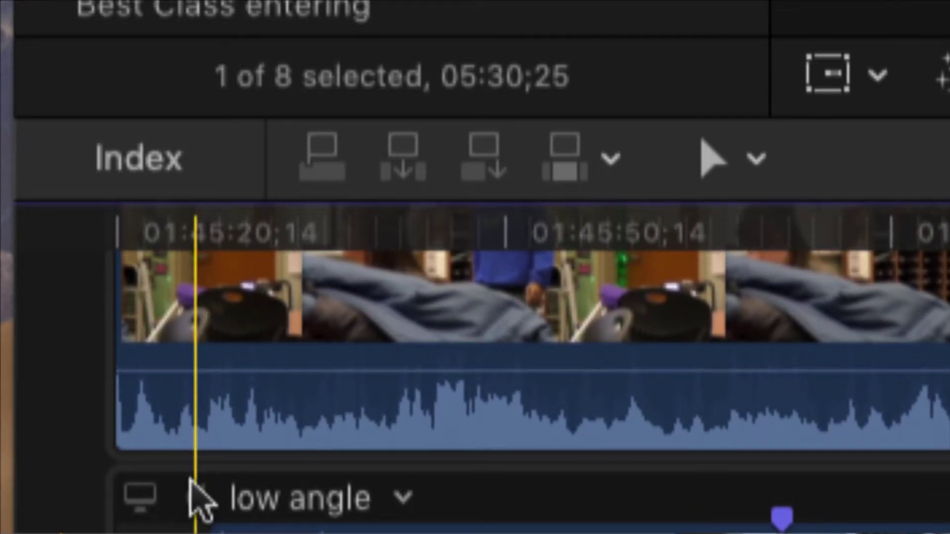
pyautogui.scroll(-1, 195, 481)
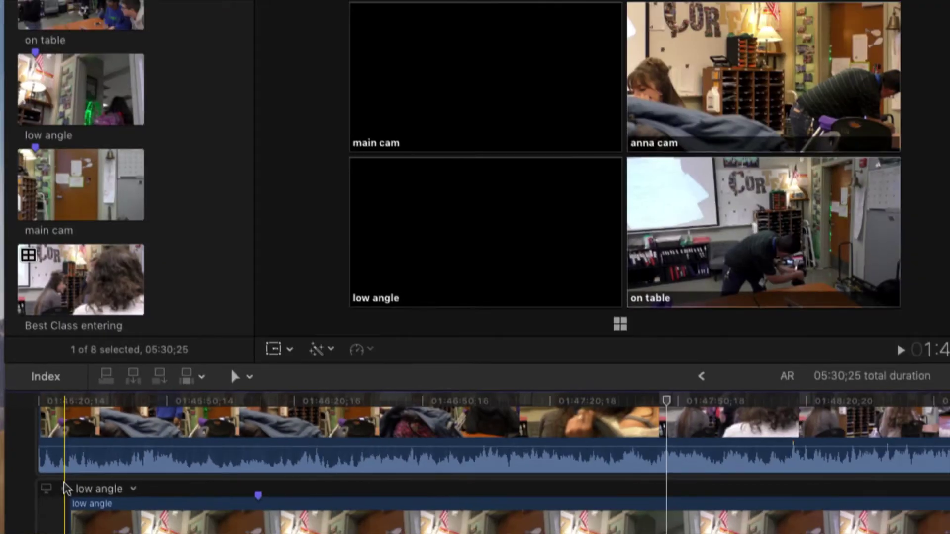
pyautogui.scroll(3, 197, 486)
pyautogui.scroll(4, 65, 488)
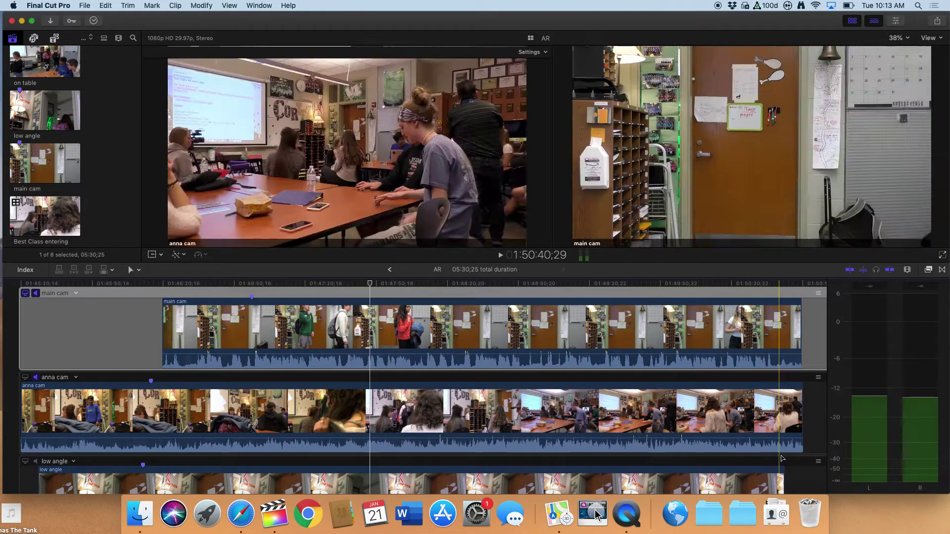
# - Select the anna cam clip and view the options available for its angle
pyautogui.click(617, 425)
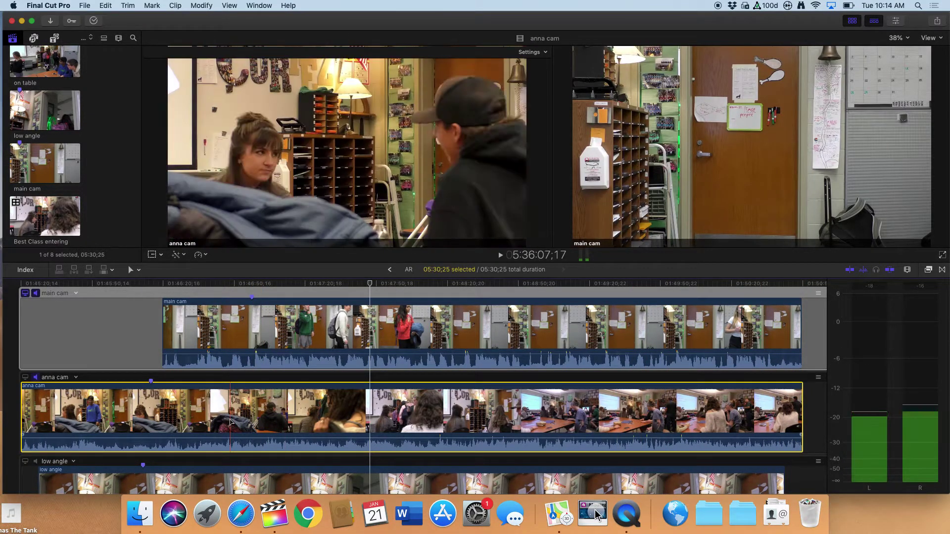
pyautogui.click(77, 378)
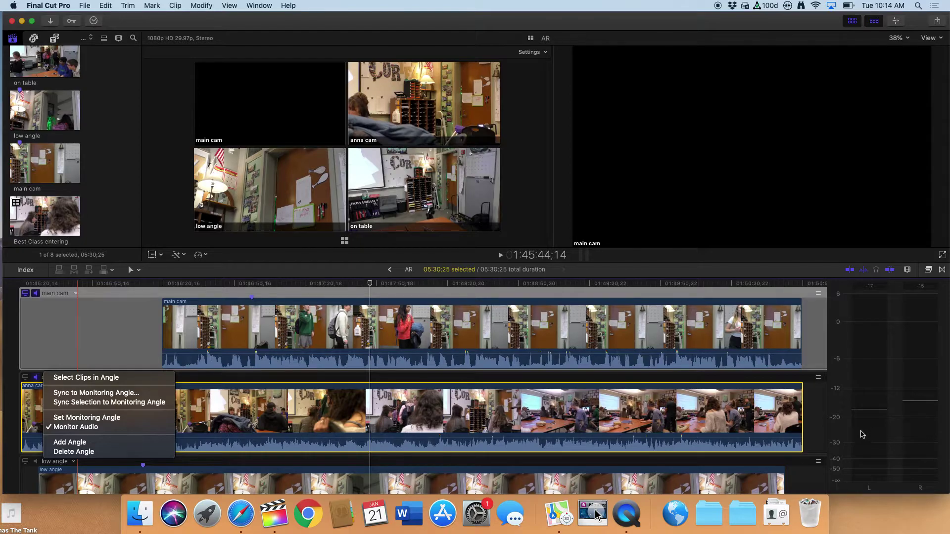
pyautogui.click(816, 435)
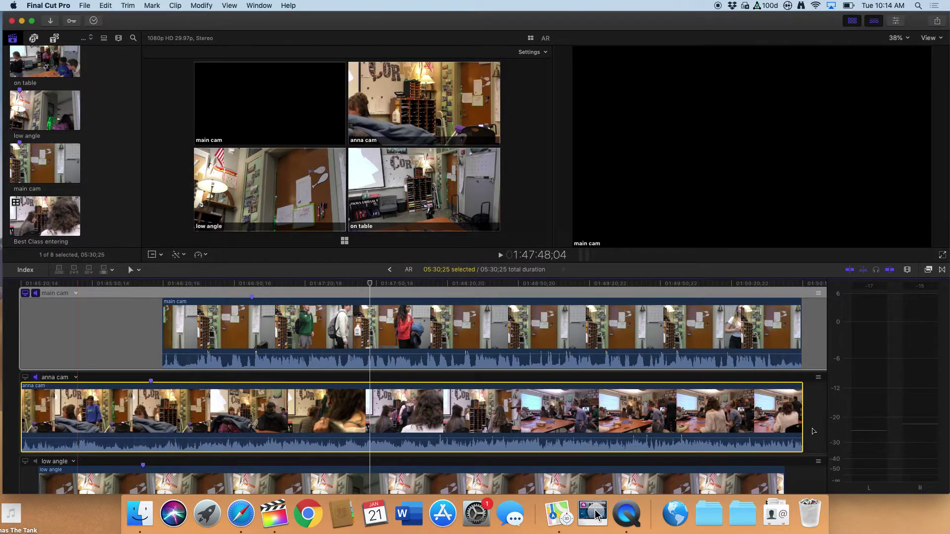
# - Add a new empty angle below the on table angle and view its options
pyautogui.scroll(-5, 445, 386)
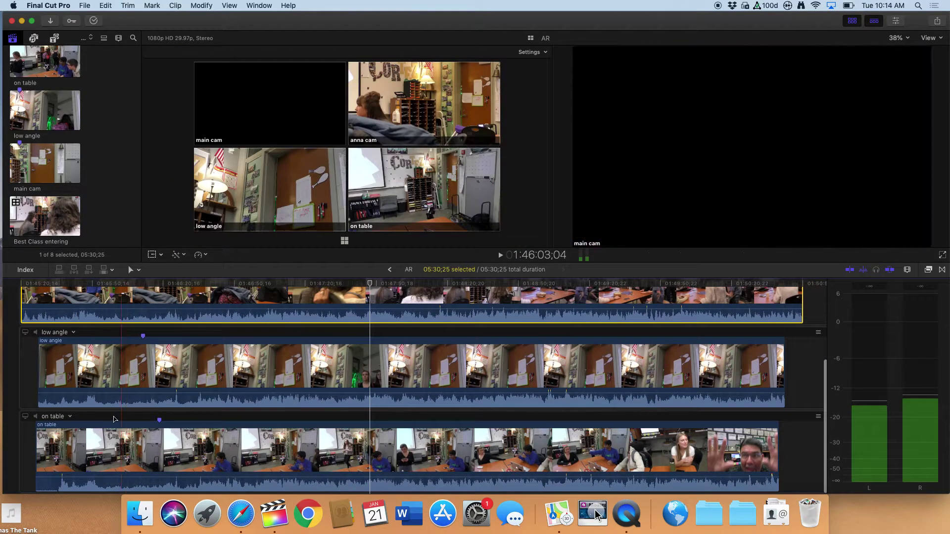
pyautogui.click(70, 416)
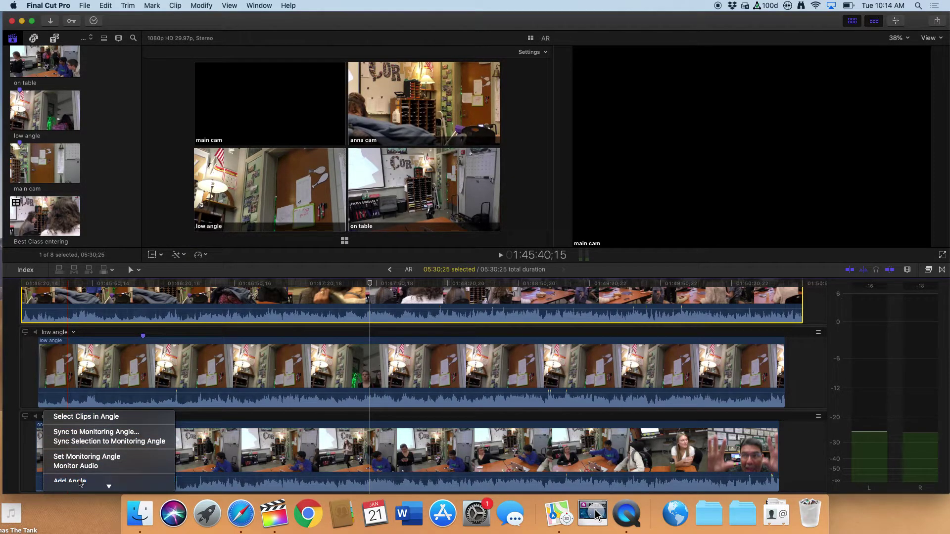
pyautogui.click(619, 447)
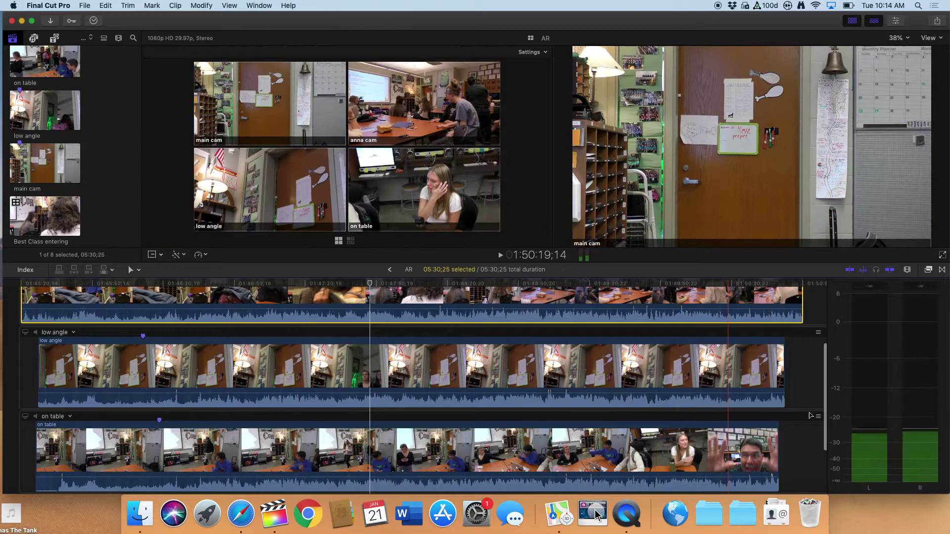
pyautogui.scroll(-5, 568, 466)
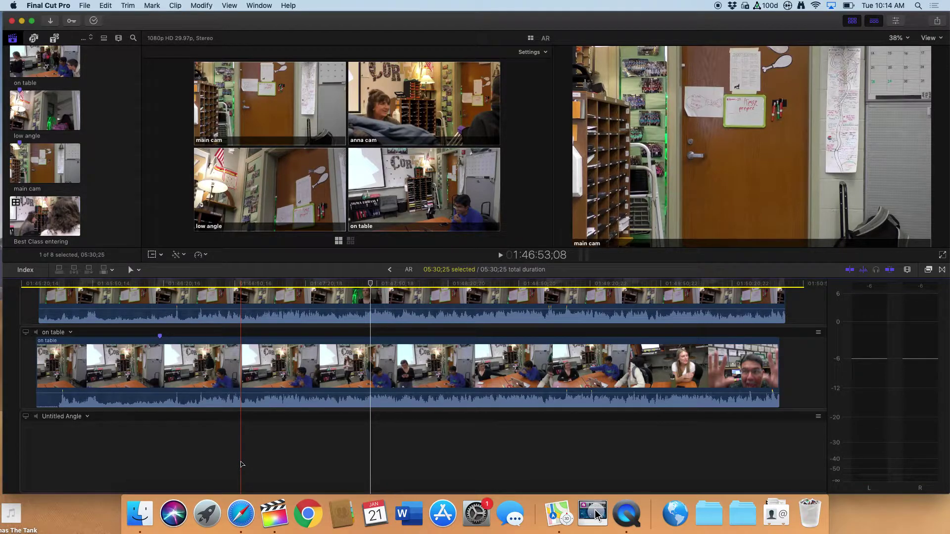
pyautogui.click(87, 417)
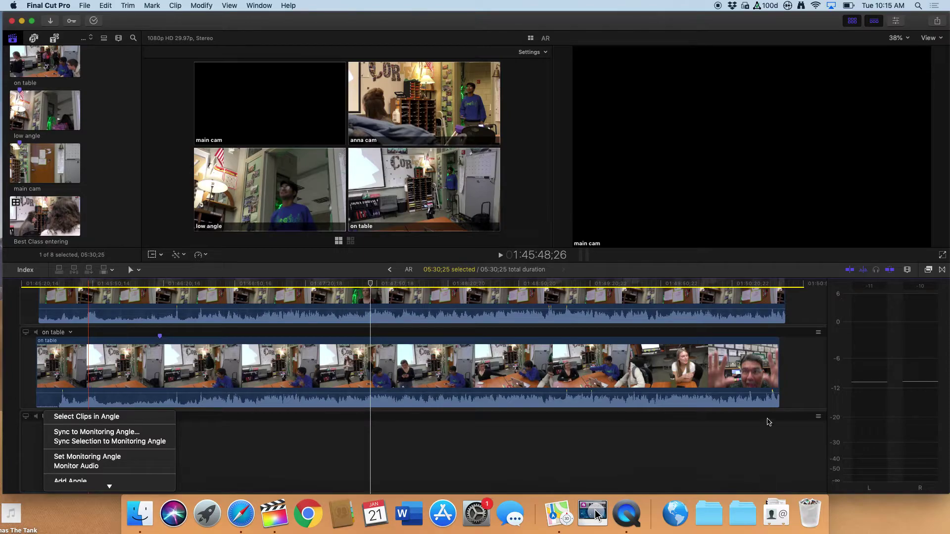
pyautogui.click(796, 444)
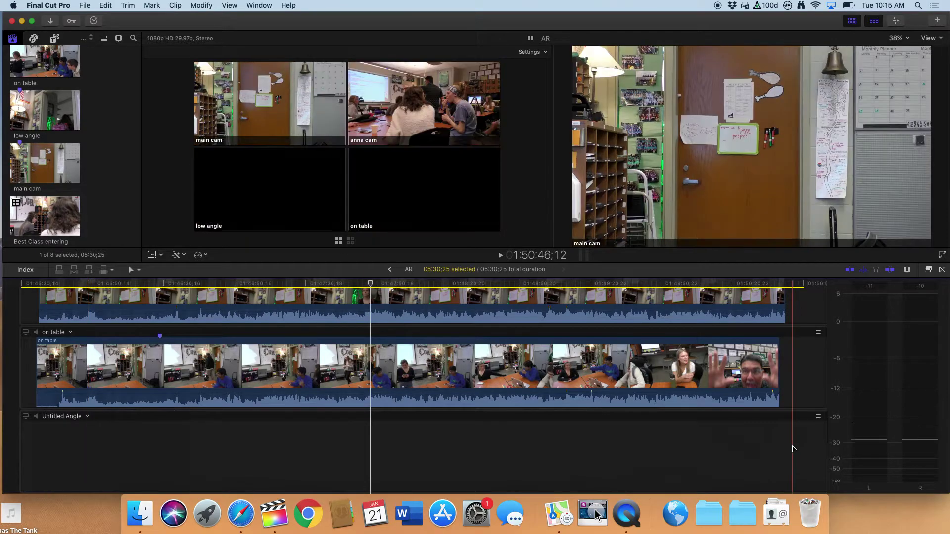
# - Apply the 50s TV video effect to the anna cam clip
pyautogui.scroll(5, 425, 422)
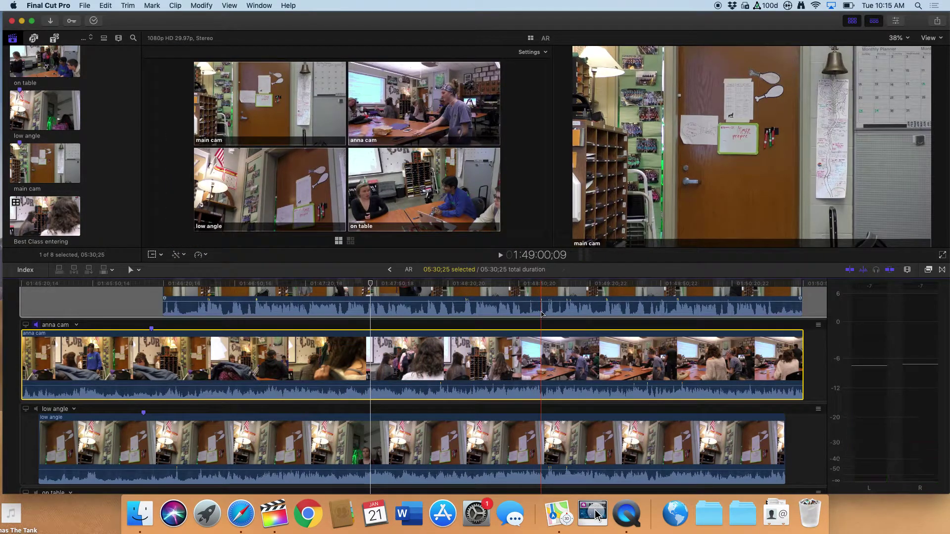
pyautogui.click(929, 271)
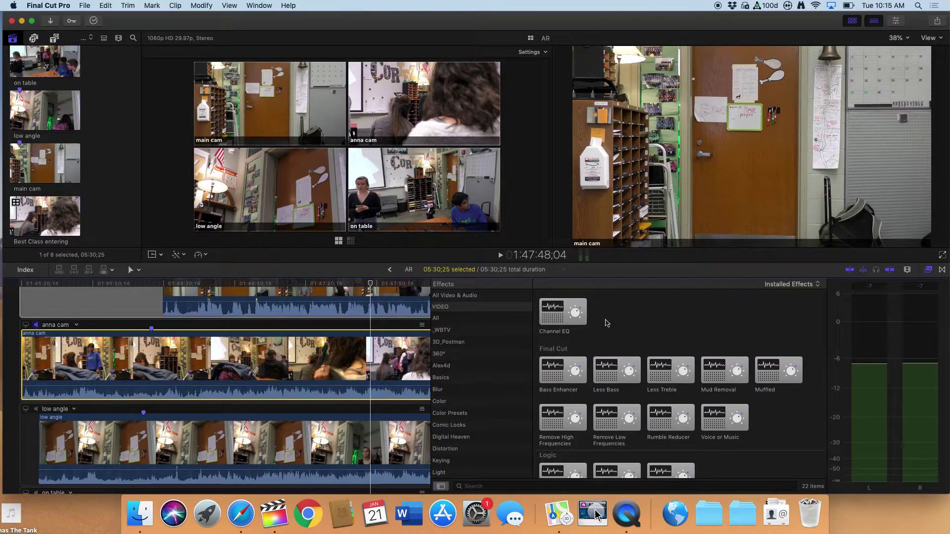
pyautogui.click(445, 318)
pyautogui.moveTo(580, 352); pyautogui.dragTo(369, 378)
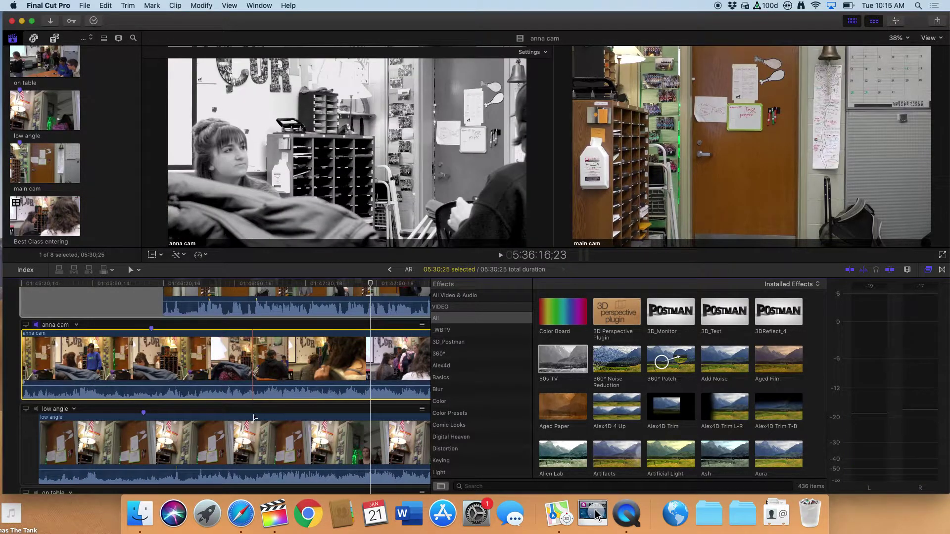
# - Set the low angle clip's audio level to -1.0 dB and add two volume keyframes at about 1:47:15 and 1:47:25
pyautogui.click(257, 469)
pyautogui.moveTo(257, 463); pyautogui.dragTo(258, 462)
pyautogui.scroll(-2, 335, 466)
pyautogui.scroll(-1, 335, 467)
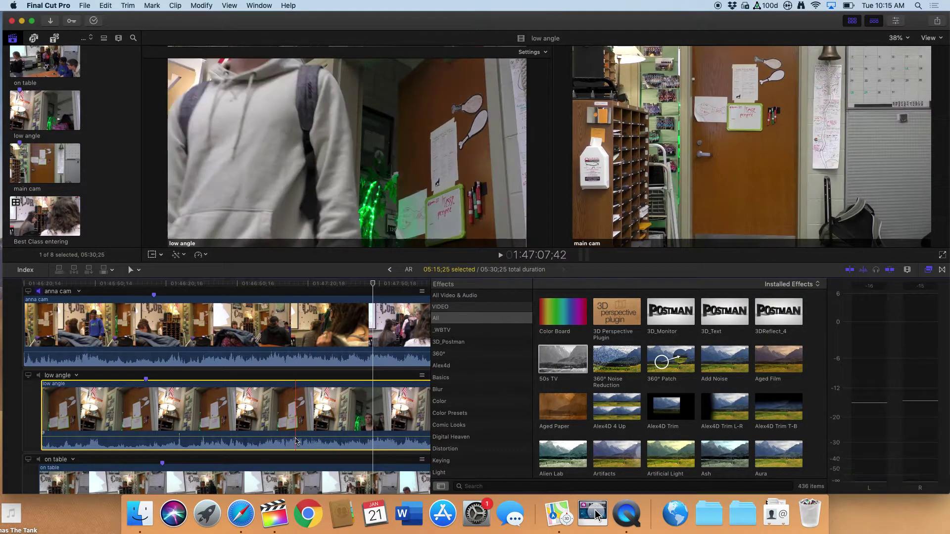
pyautogui.moveTo(299, 444); pyautogui.dragTo(297, 441)
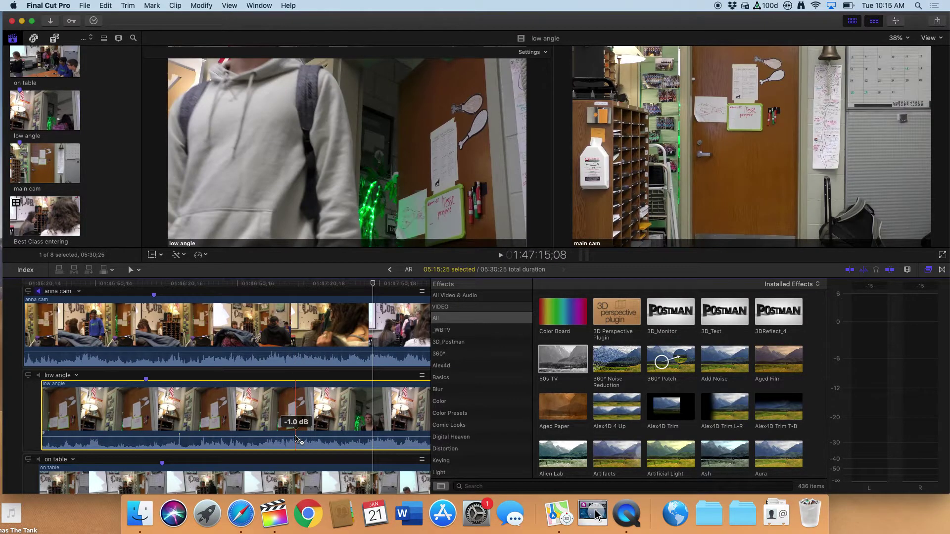
pyautogui.keyDown('alt'); pyautogui.click(296, 438); pyautogui.keyUp('alt')
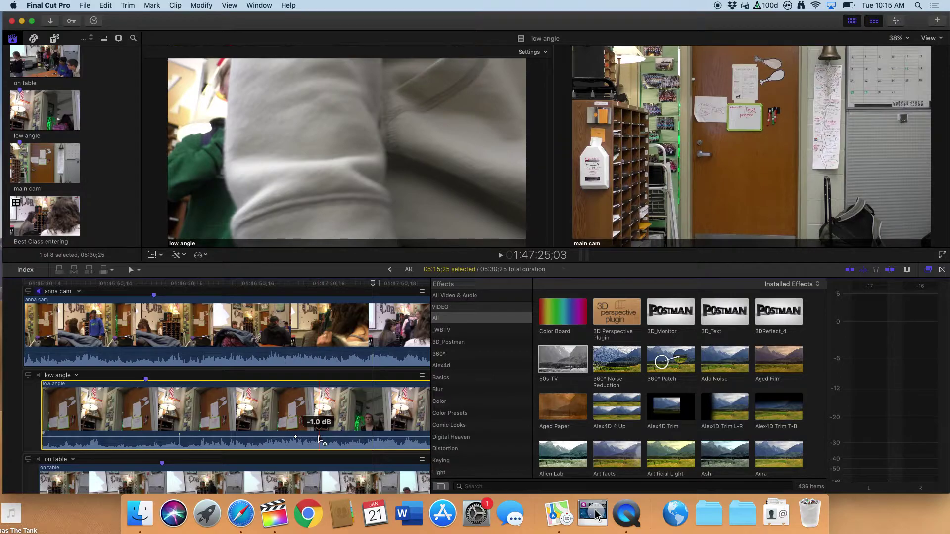
pyautogui.moveTo(319, 439); pyautogui.dragTo(319, 436)
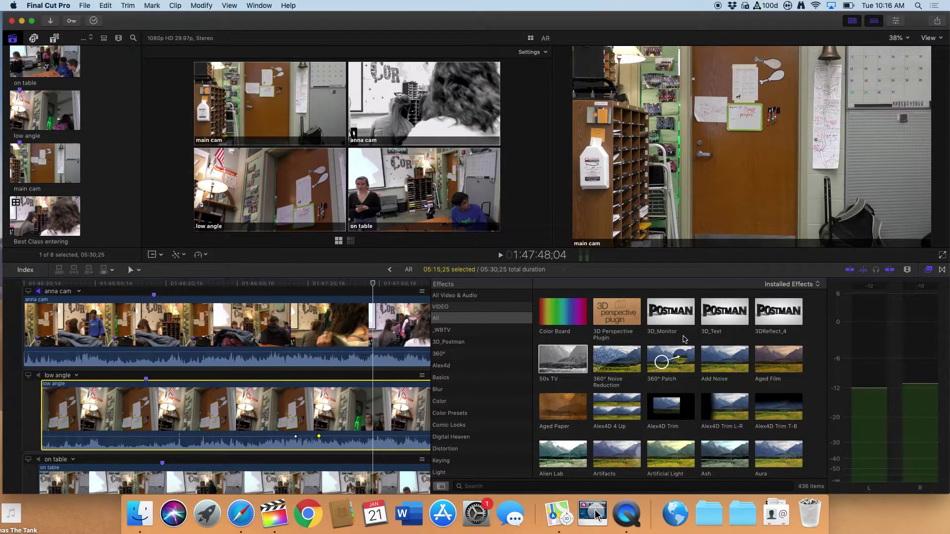
# - Hide the effects browser, return to the TJ's Room project timeline and lower the system volume
pyautogui.click(928, 272)
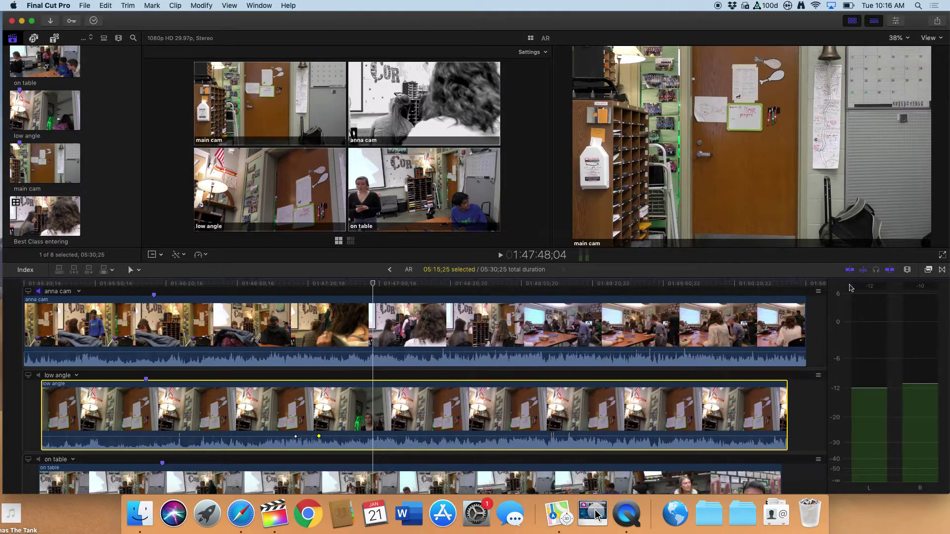
pyautogui.click(388, 270)
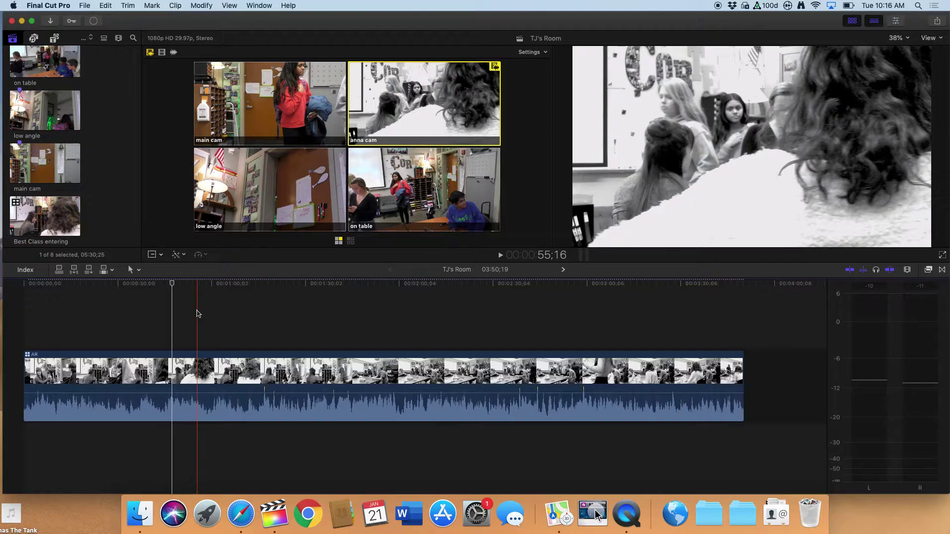
pyautogui.press('XF86AudioLowerVolume')
pyautogui.press('XF86AudioLowerVolume')
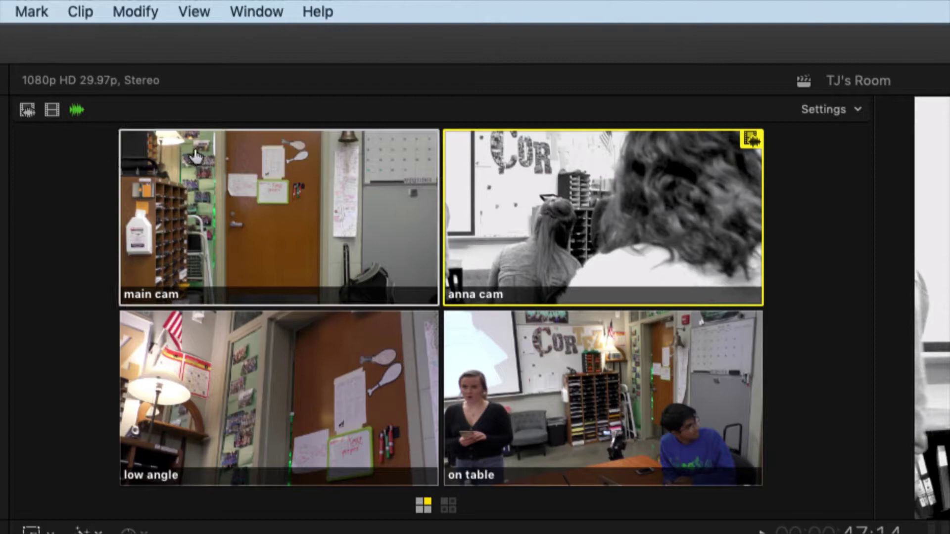
# - Switch only the AR clip's audio to the main cam angle, and set angle switching to video only
pyautogui.click(239, 189)
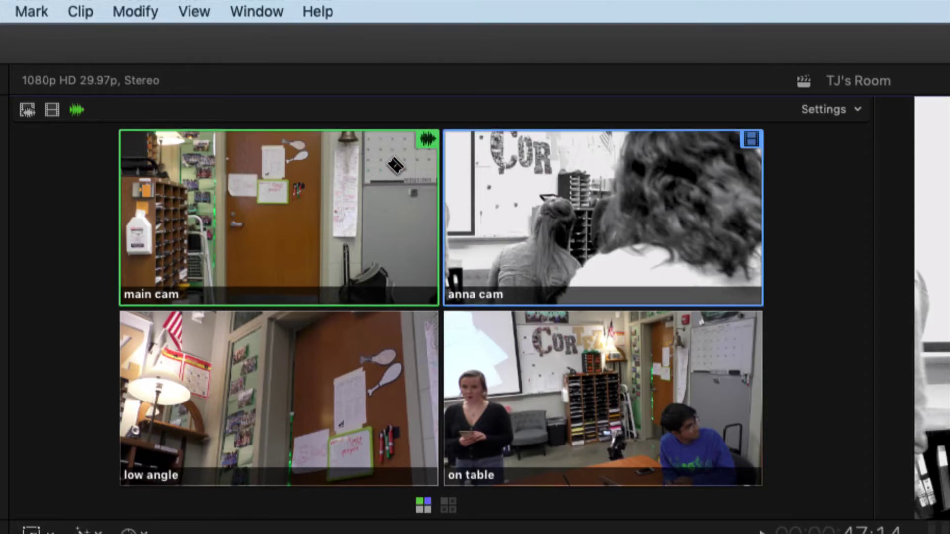
pyautogui.click(53, 117)
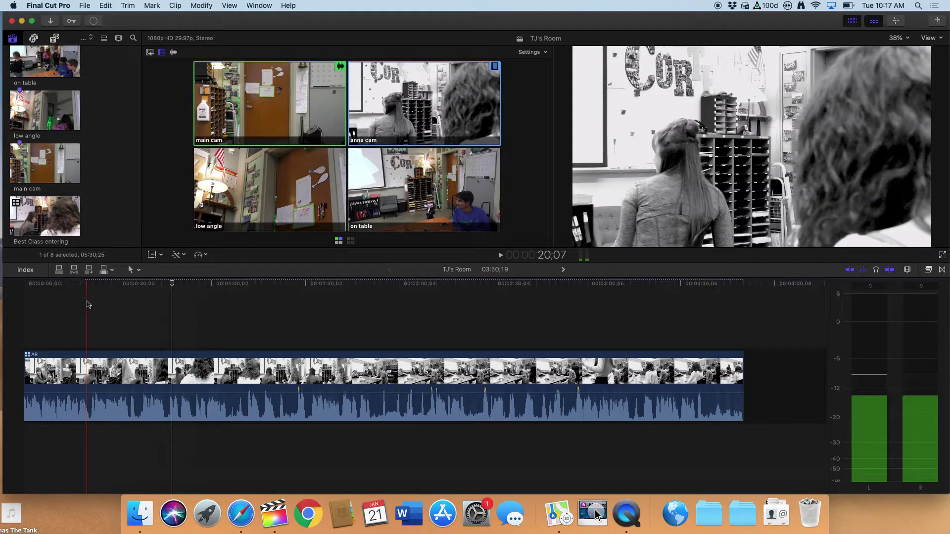
# - Play back the opening of the AR clip from about 4;22 to check the angles, and raise the system volume
pyautogui.click(53, 285)
pyautogui.click(38, 285)
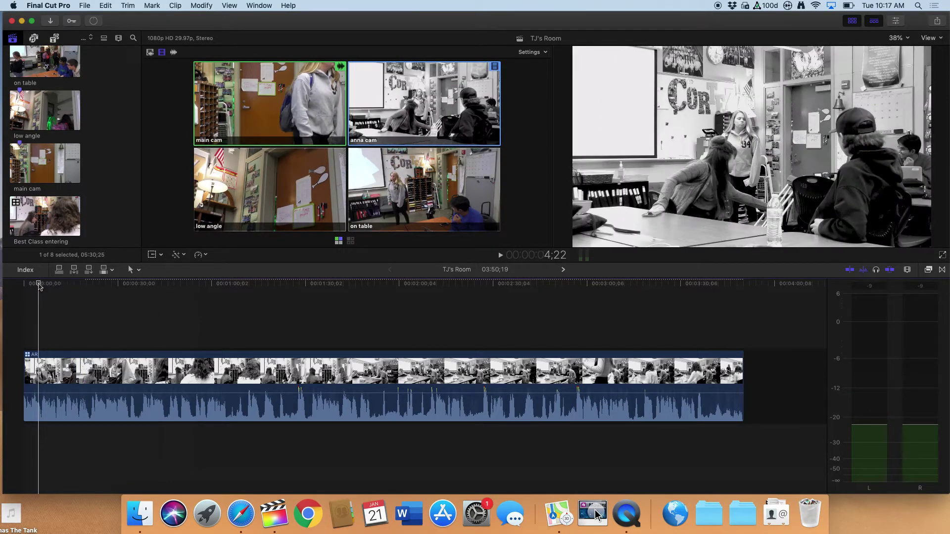
pyautogui.press('space')
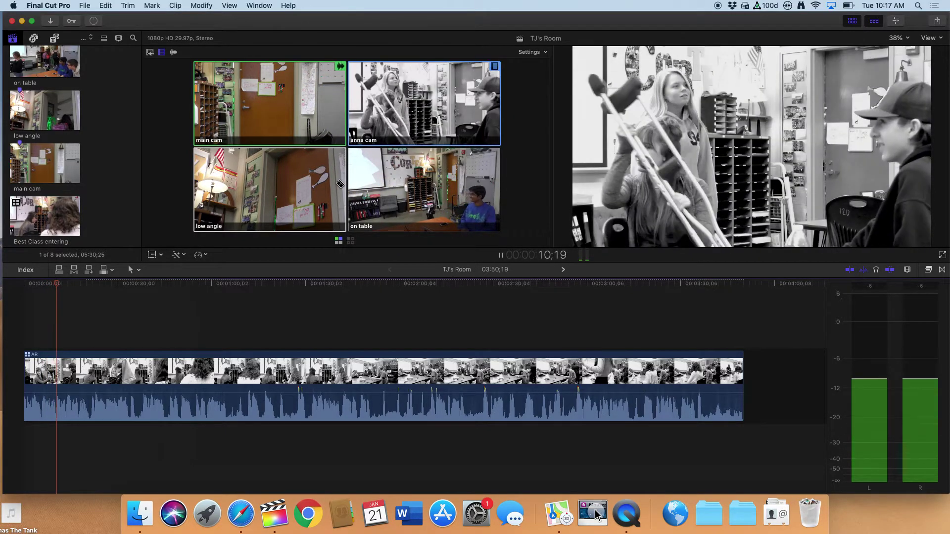
pyautogui.press('space')
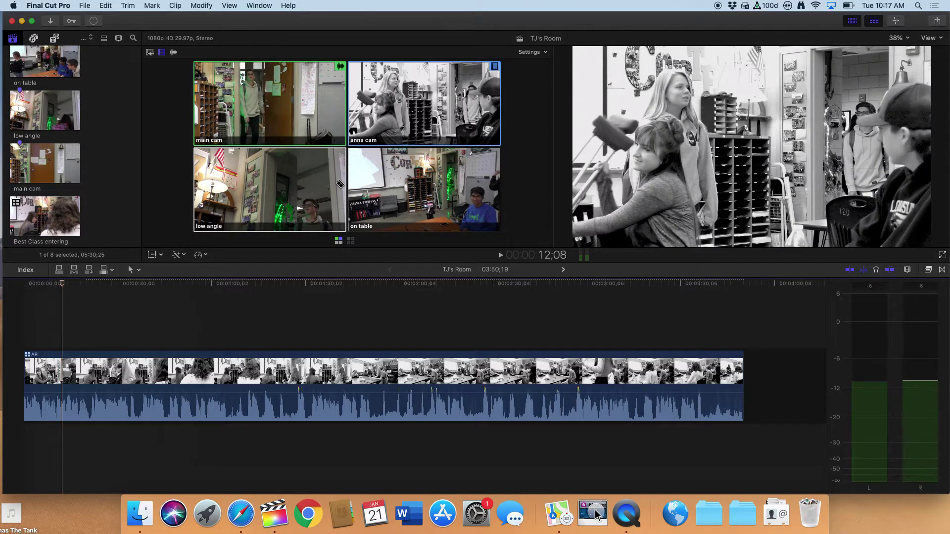
pyautogui.press('space')
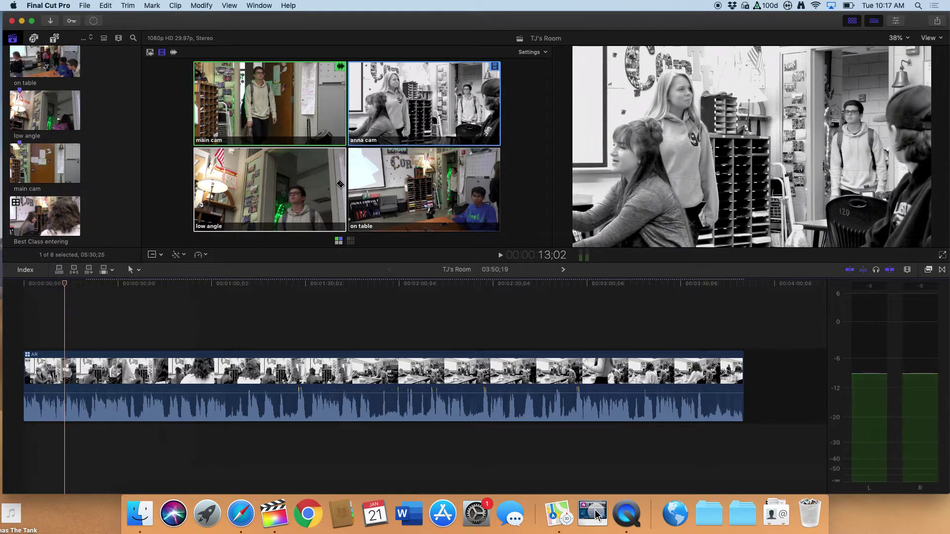
pyautogui.press('XF86AudioRaiseVolume')
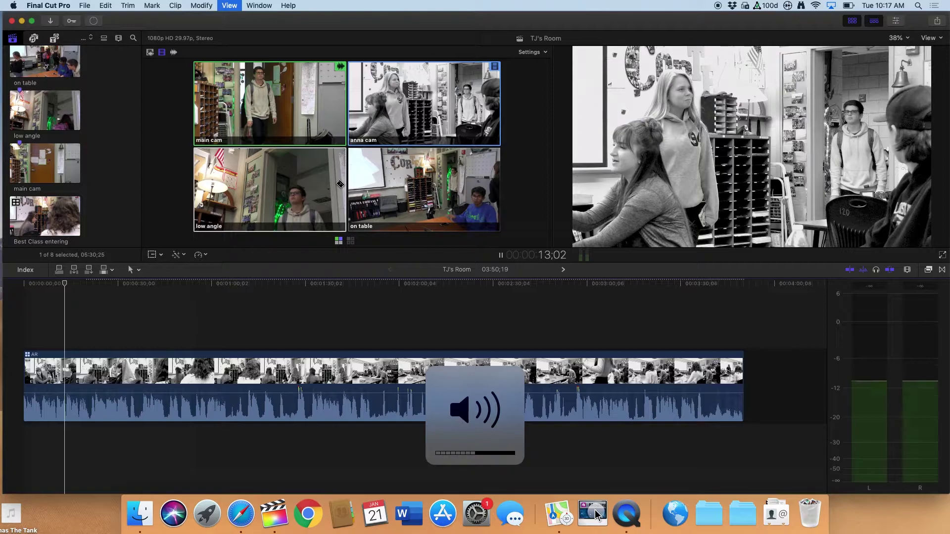
pyautogui.press('space')
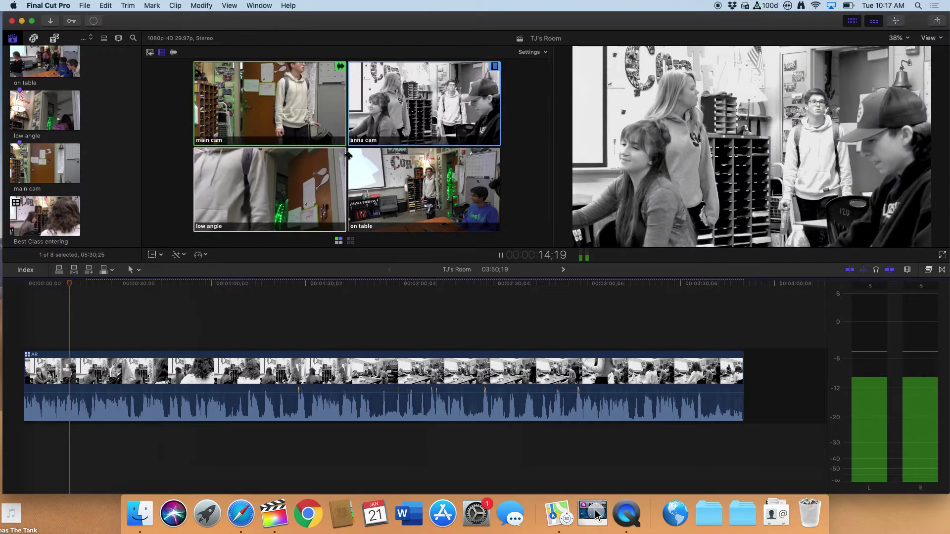
pyautogui.press('space')
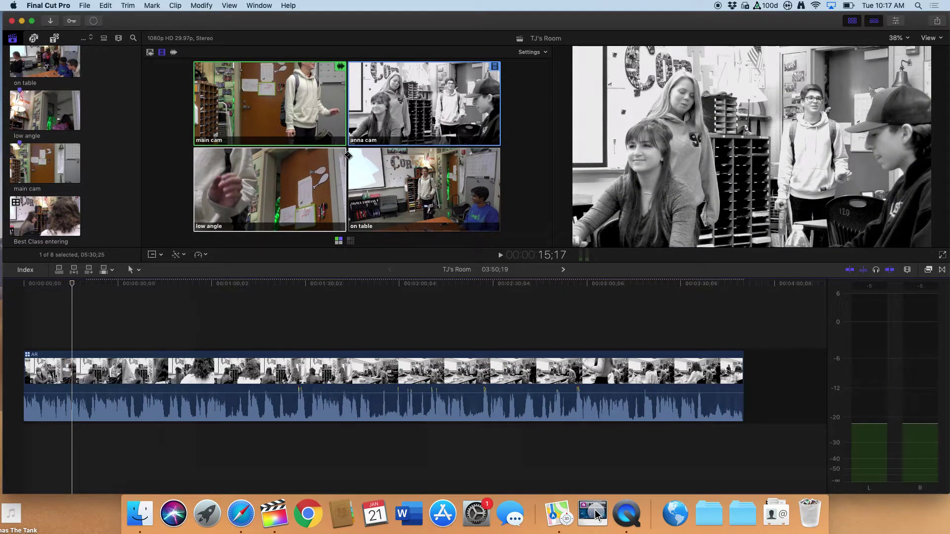
pyautogui.press('j')
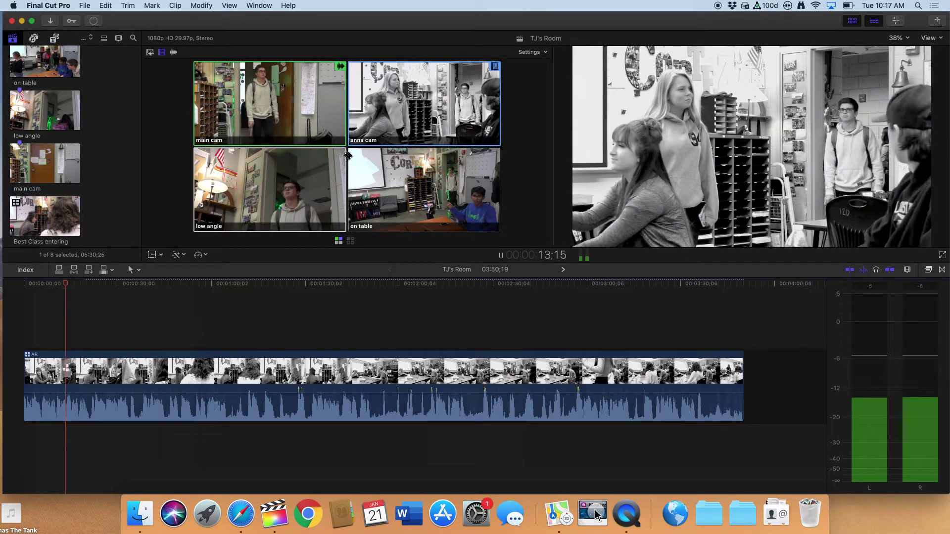
pyautogui.press('space')
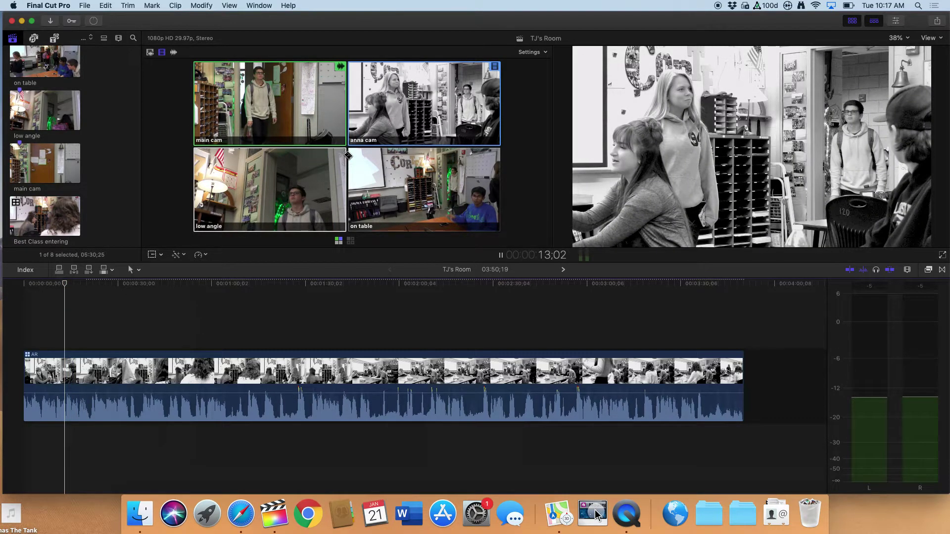
# - During playback, cut live to on table, low angle, anna cam, main cam and on table between about 14 and 26 seconds
pyautogui.press('space')
pyautogui.click(454, 181)
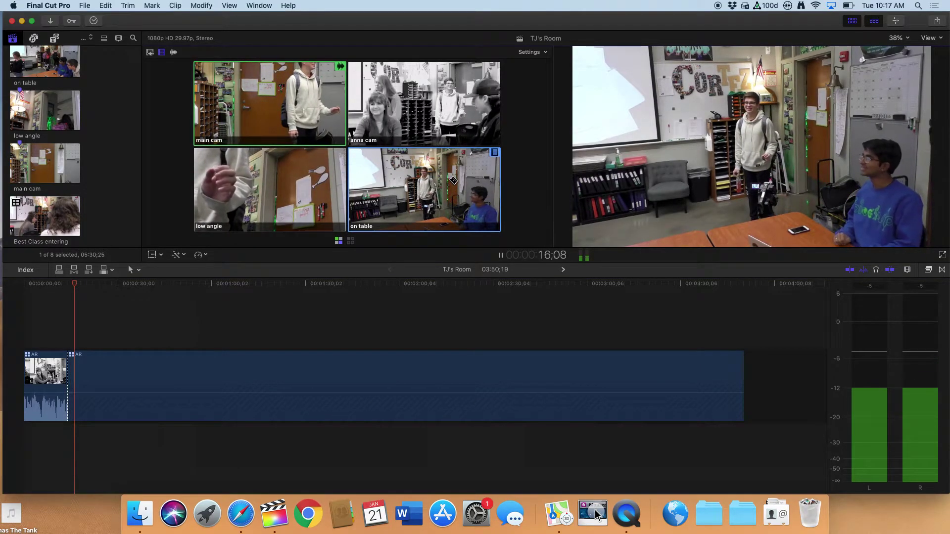
pyautogui.click(257, 194)
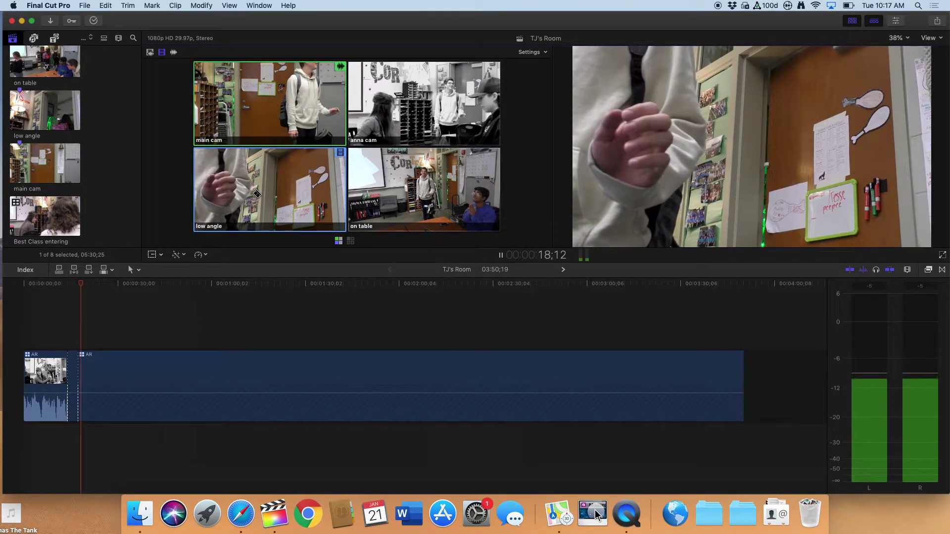
pyautogui.click(430, 124)
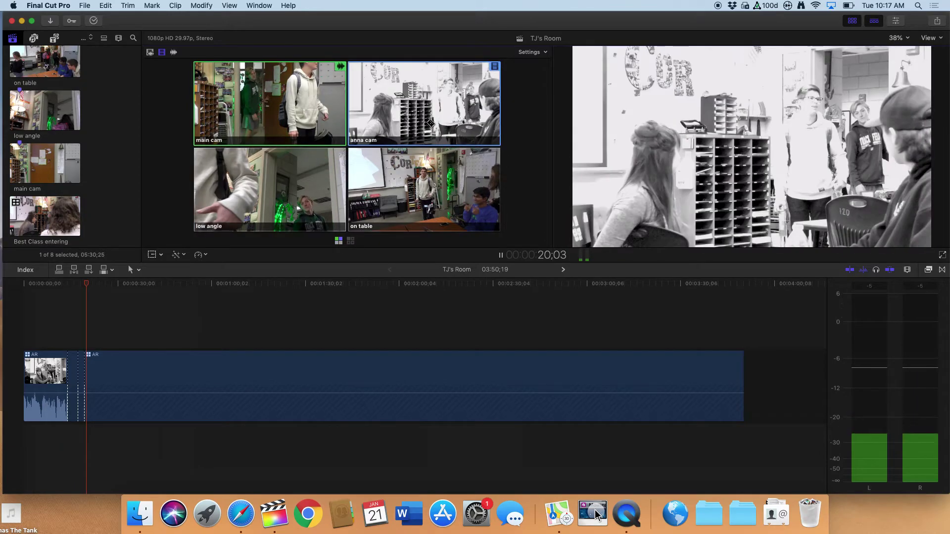
pyautogui.click(272, 120)
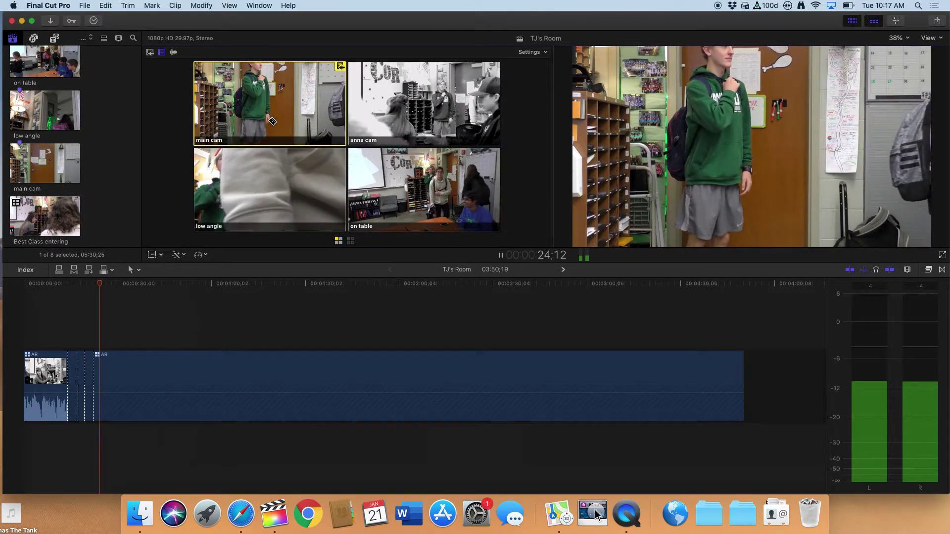
pyautogui.click(359, 174)
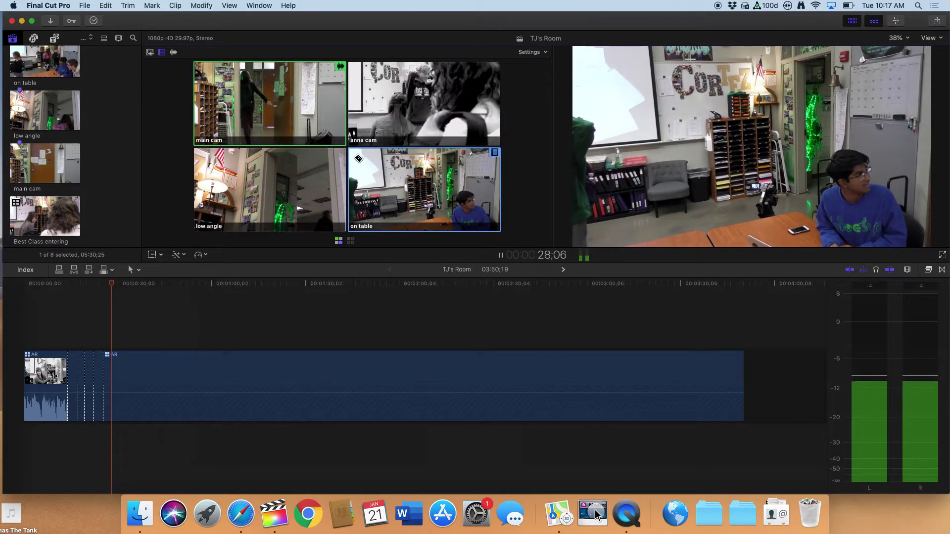
# - Cut live to anna cam, main cam, low angle, main cam and on table between about 29 and 44 seconds, and stop playback
pyautogui.click(414, 116)
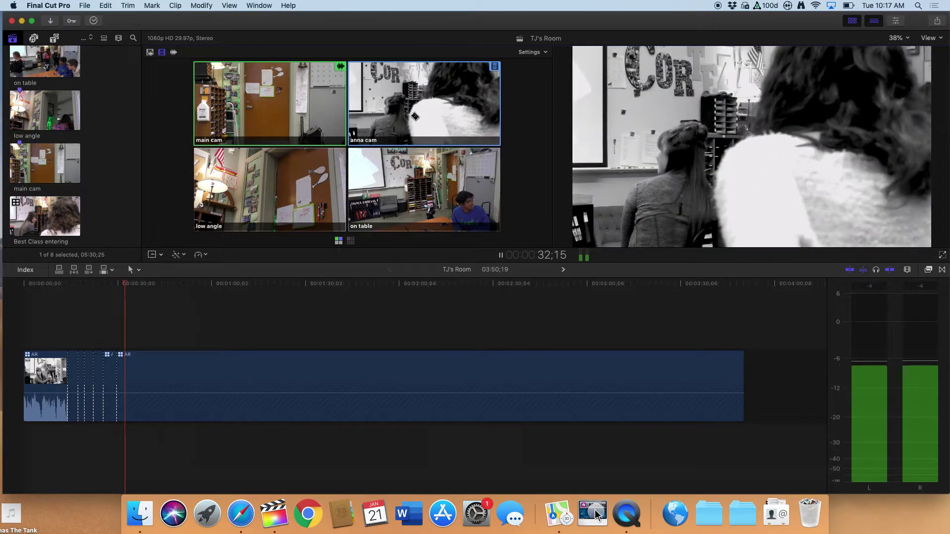
pyautogui.click(282, 123)
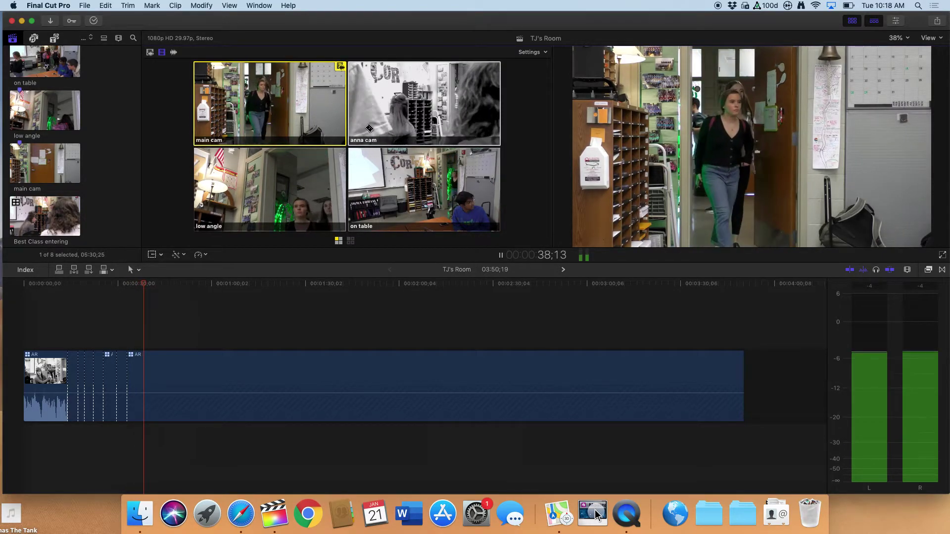
pyautogui.click(302, 190)
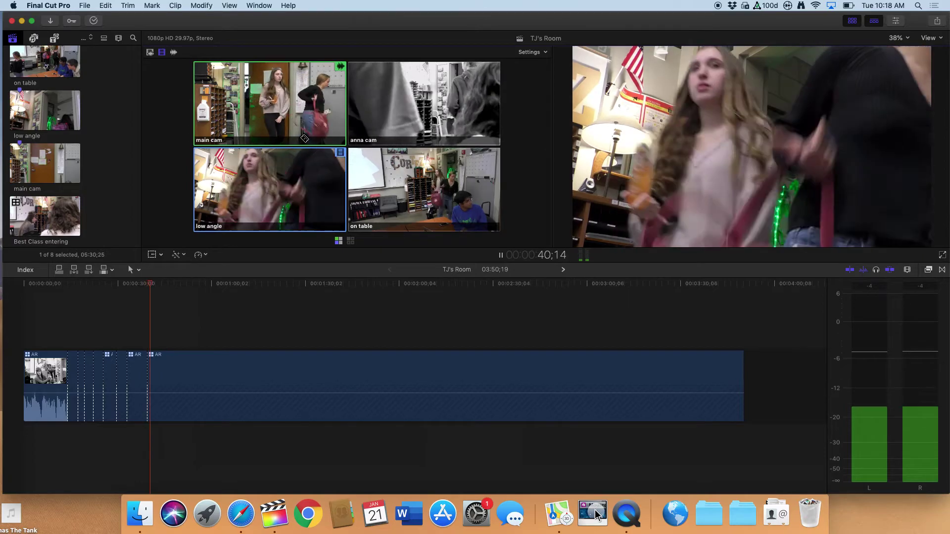
pyautogui.click(296, 113)
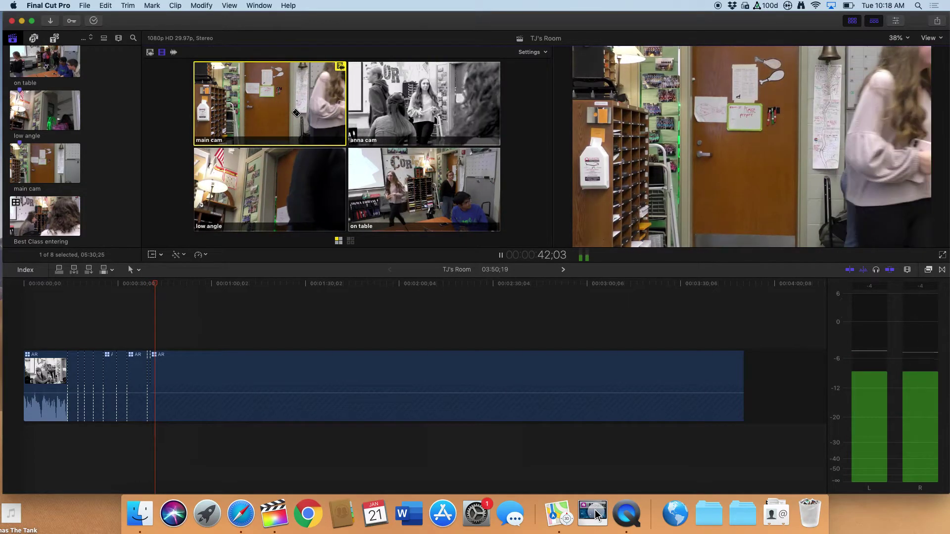
pyautogui.click(432, 202)
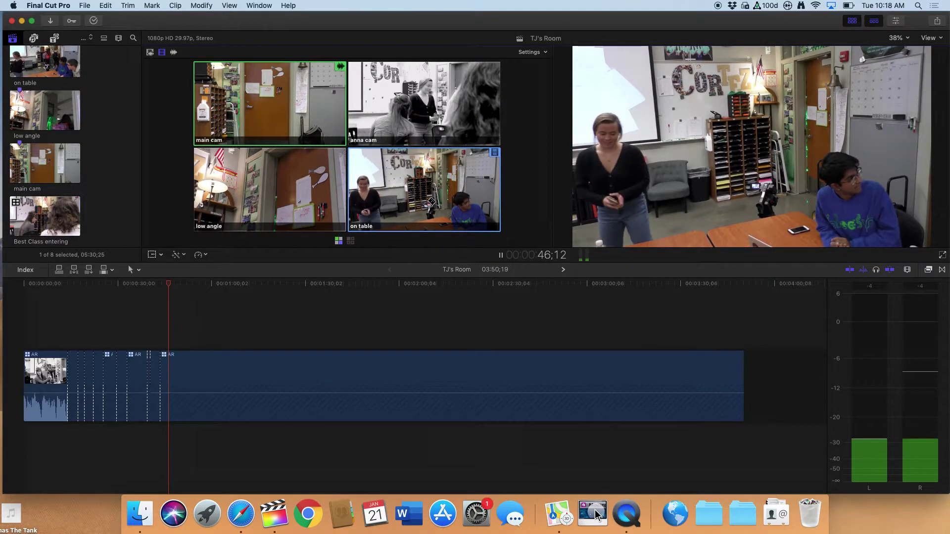
pyautogui.press('space')
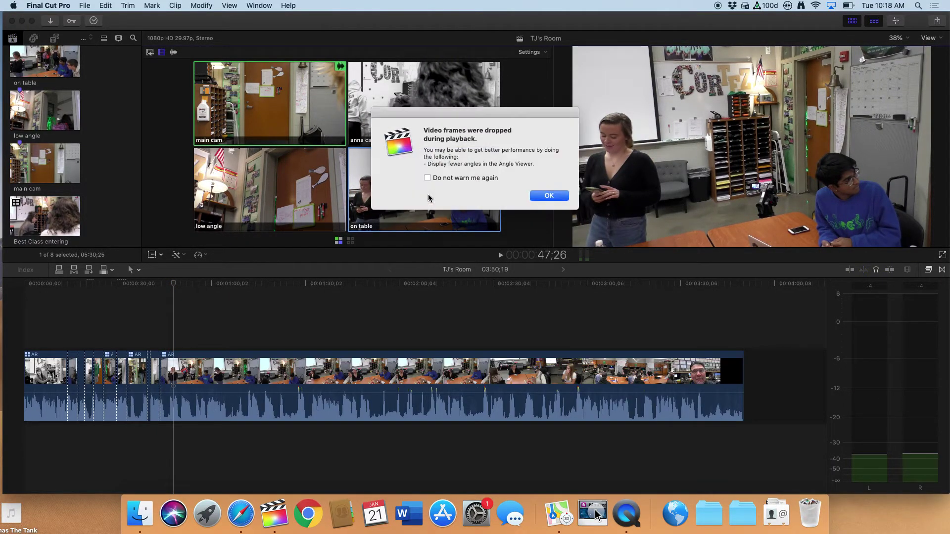
pyautogui.click(561, 195)
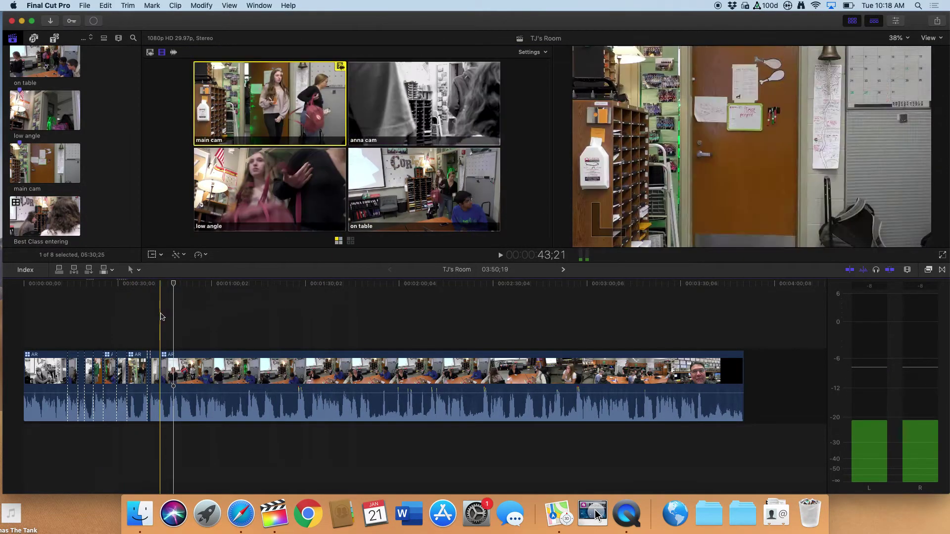
# - Switch the main cam segment starting at 22;07 to the on table angle without adding a cut
pyautogui.moveTo(172, 284); pyautogui.dragTo(92, 285)
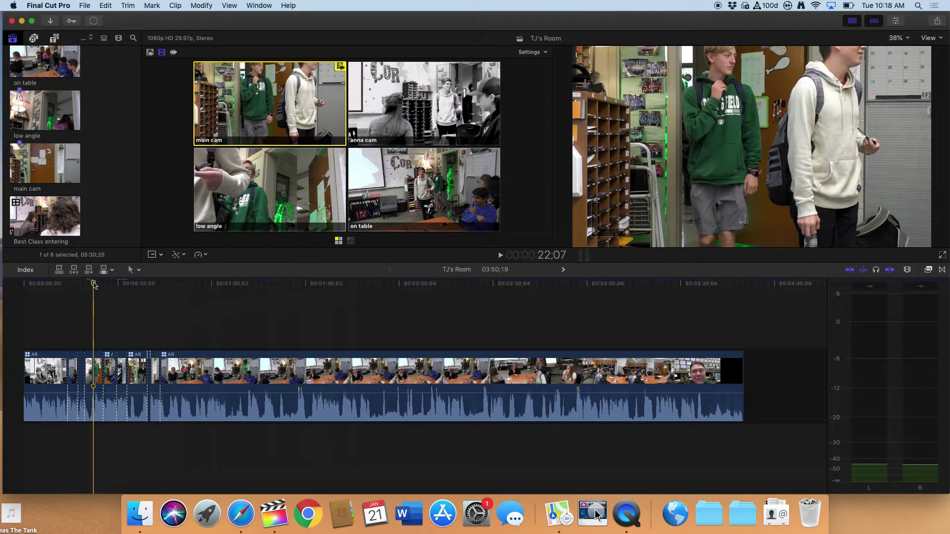
pyautogui.press('super+equal')
pyautogui.press('super+equal')
pyautogui.press('super+equal')
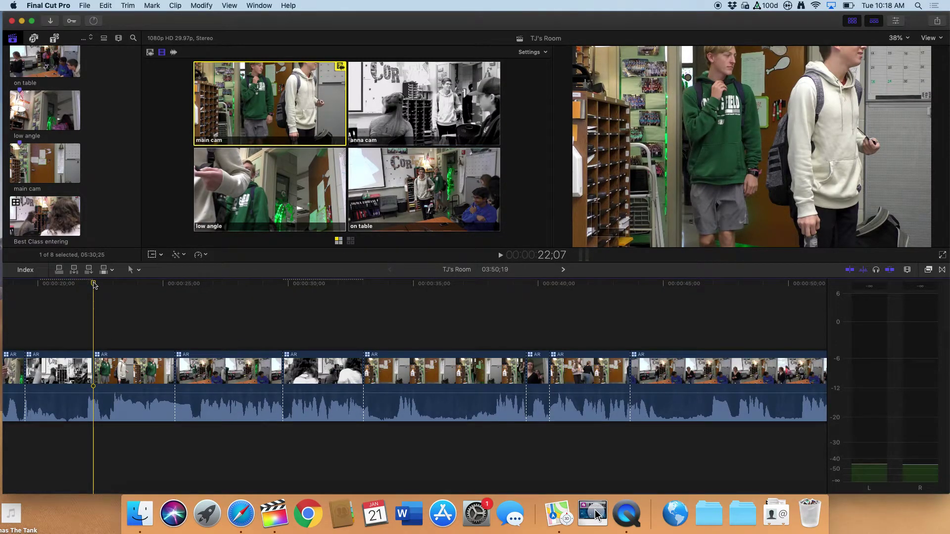
pyautogui.press('super+equal')
pyautogui.press('super+equal')
pyautogui.press('super+equal')
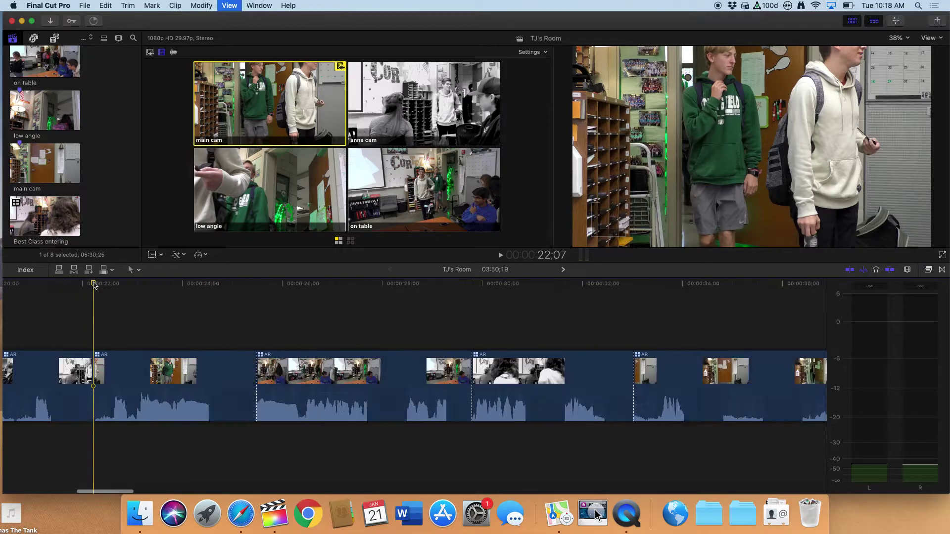
pyautogui.click(225, 284)
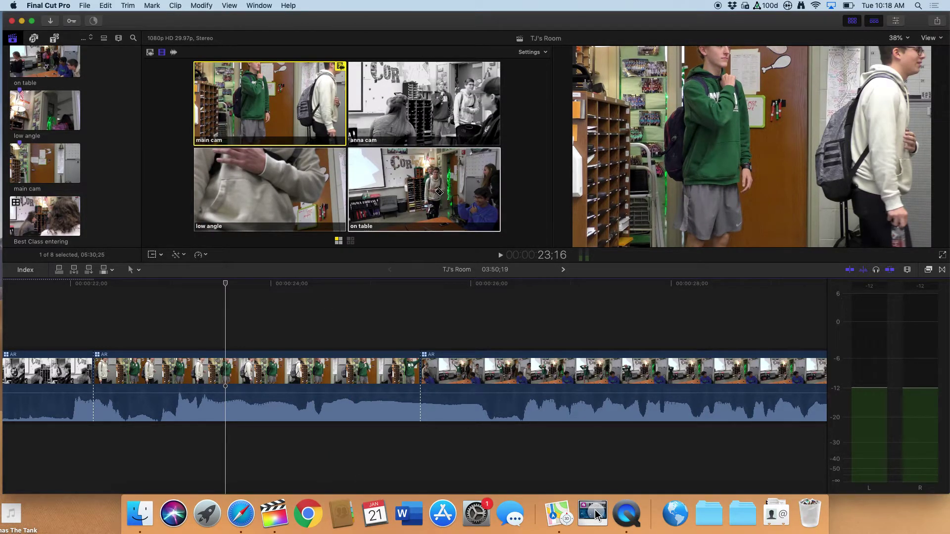
pyautogui.click(439, 192)
pyautogui.press('super+z')
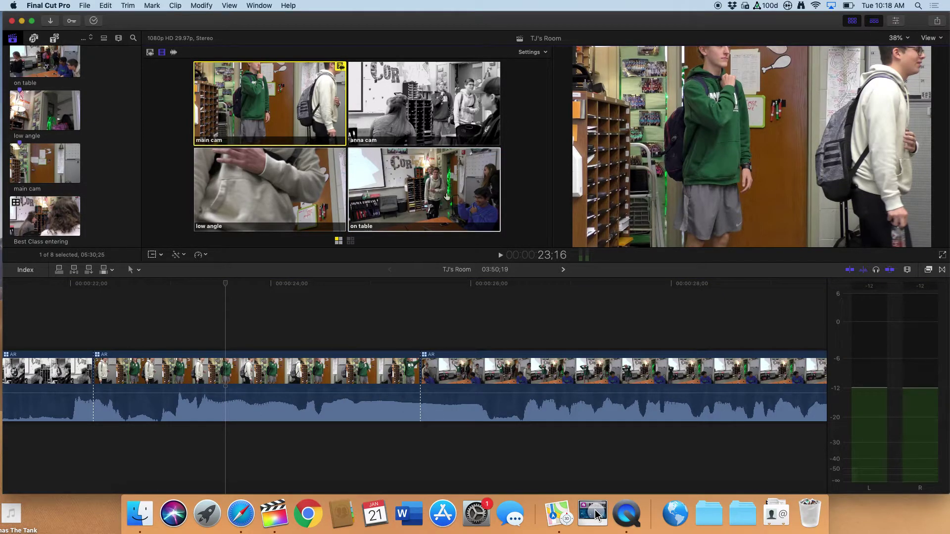
pyautogui.keyDown('alt'); pyautogui.click(437, 190); pyautogui.keyUp('alt')
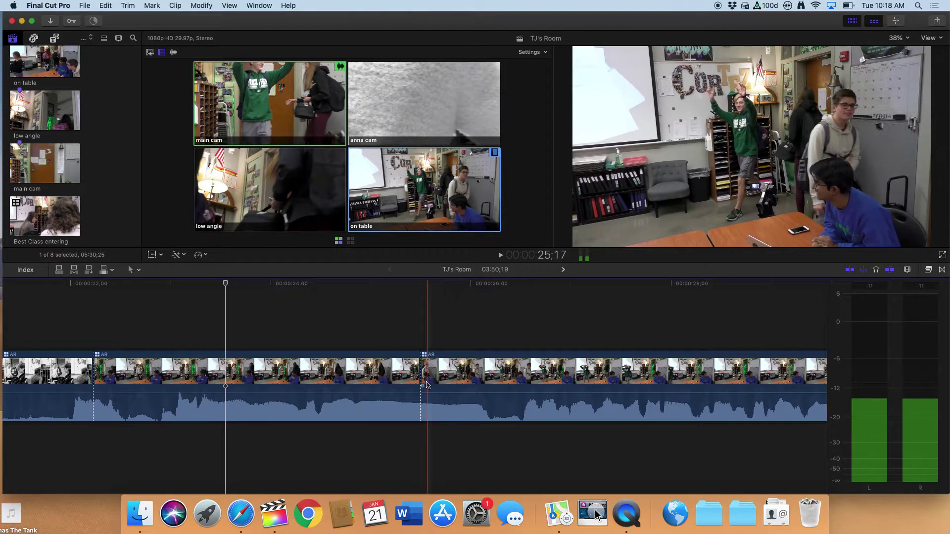
# - Roll the switched on table segment's end edit to about 26;00 and its start edit to about 23;11
pyautogui.moveTo(421, 381); pyautogui.dragTo(473, 386)
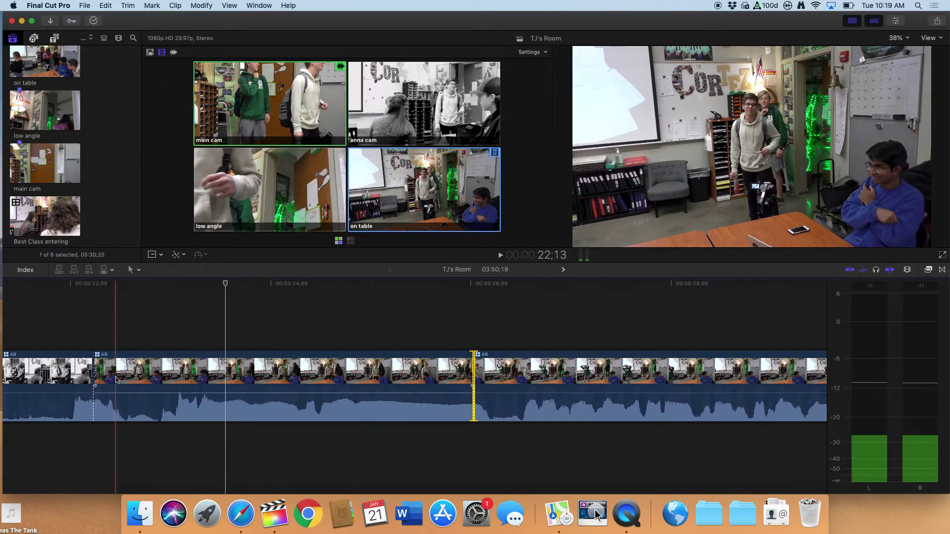
pyautogui.hscroll(-5, 213, 376)
pyautogui.moveTo(213, 376); pyautogui.dragTo(327, 412)
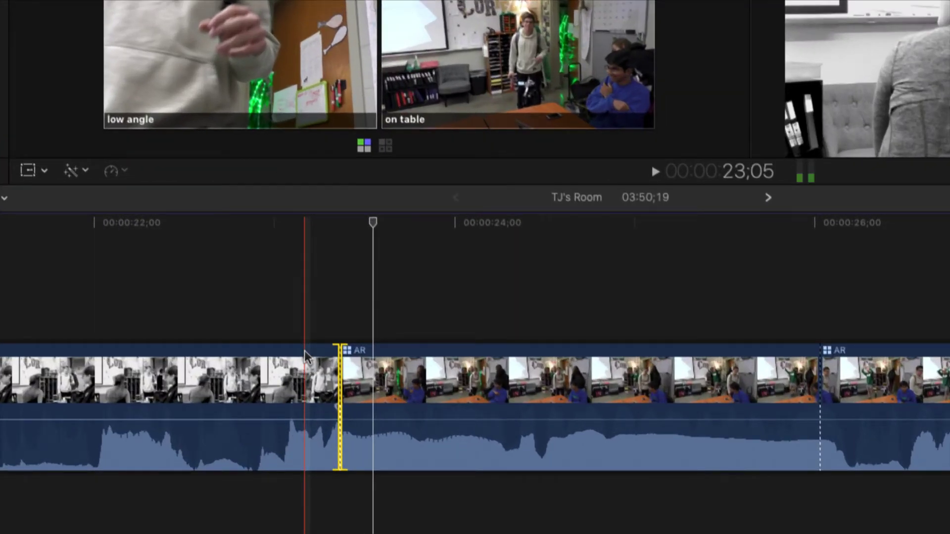
pyautogui.hscroll(-3, 305, 343)
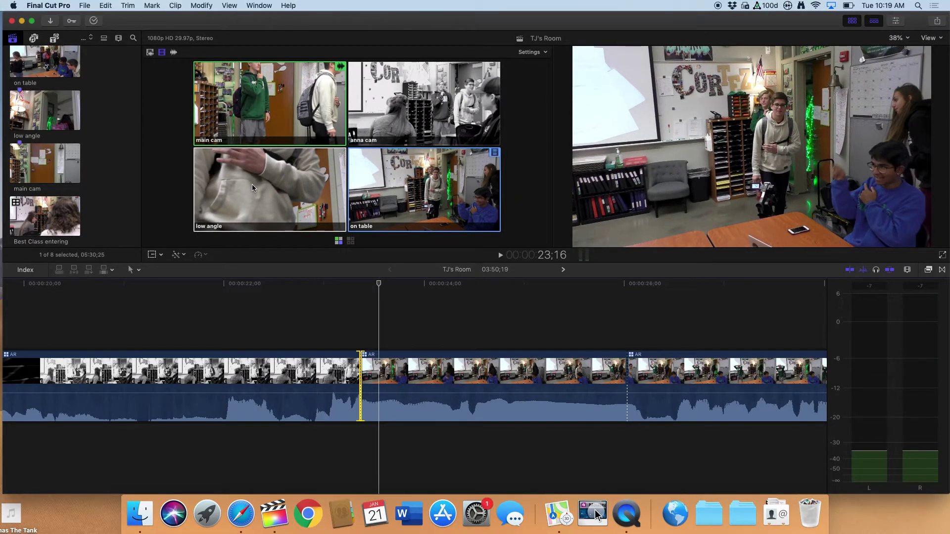
# - Blade the last AR segment at about 1:25 and 2:25, and delete the section between the cuts
pyautogui.hotkey('shift', 'z')
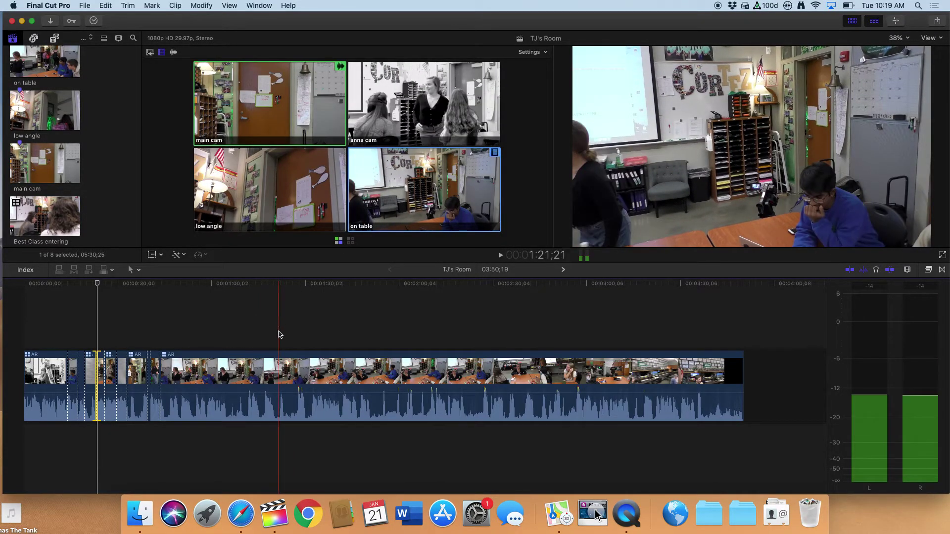
pyautogui.press('b')
pyautogui.click(290, 386)
pyautogui.click(476, 387)
pyautogui.press('a')
pyautogui.click(416, 380)
pyautogui.press('Delete')
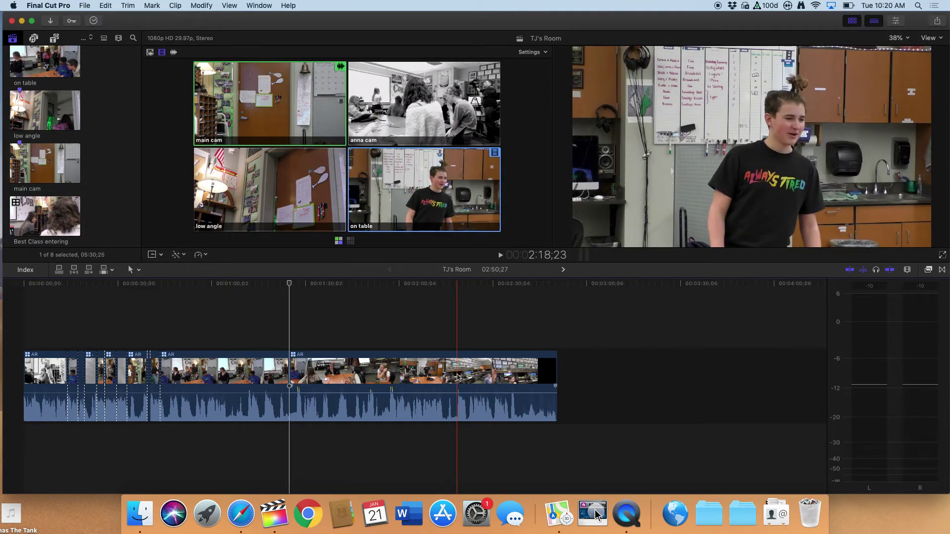
# - Cut the last AR segment at 2:18;23 and delete everything after the cut
pyautogui.press('cmd+b')
pyautogui.click(510, 377)
pyautogui.press('Delete')
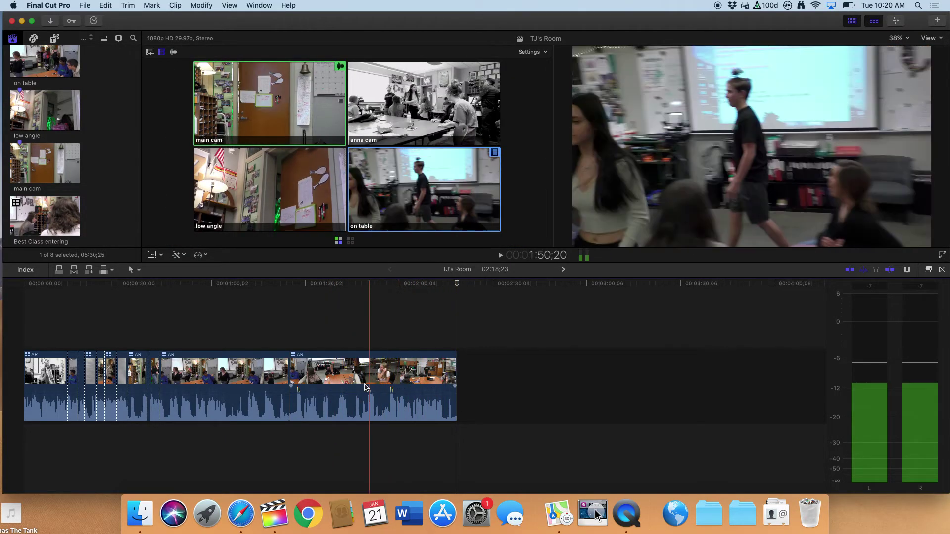
# - Select the final AR segment in the timeline and show the libraries sidebar
pyautogui.click(356, 383)
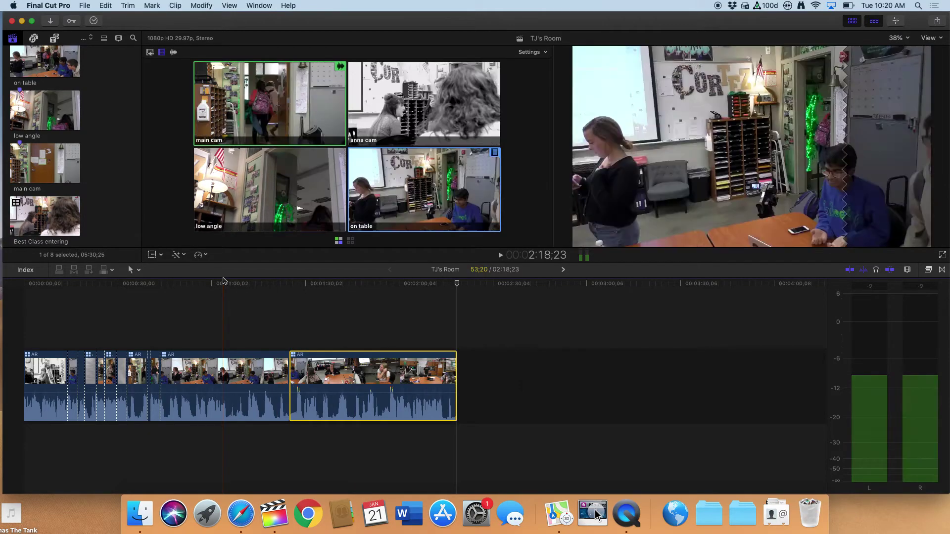
pyautogui.click(13, 39)
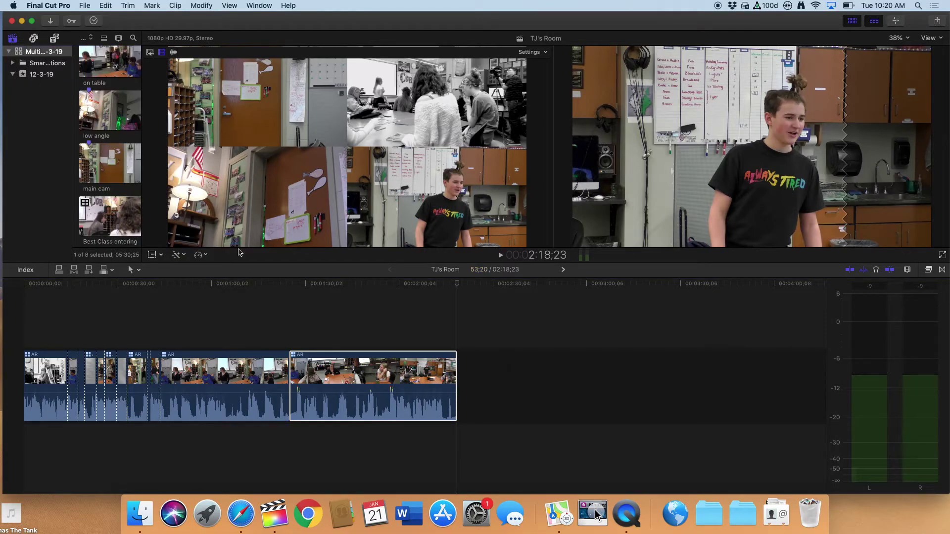
# - Copy the final AR segment and create a new project named Actual in the 12-3-19 event
pyautogui.click(341, 379)
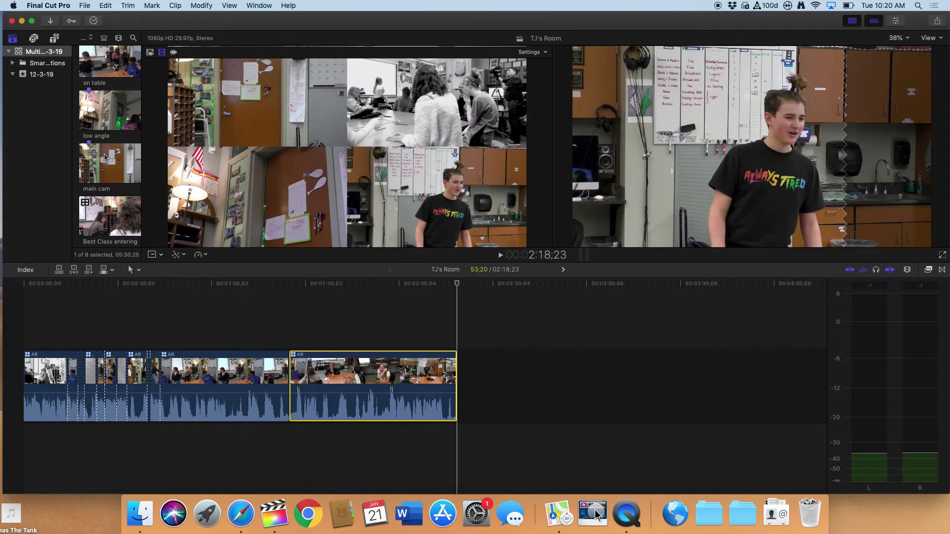
pyautogui.rightClick(23, 51)
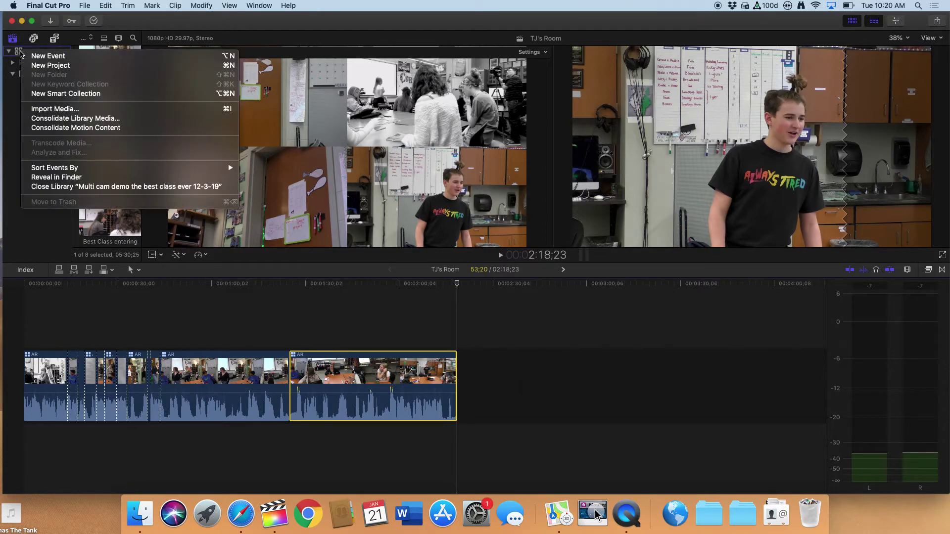
pyautogui.click(50, 65)
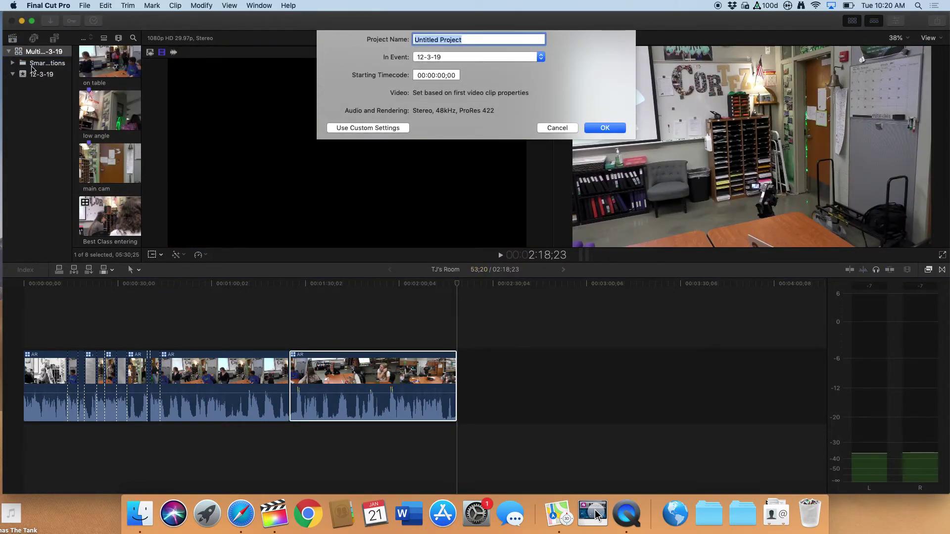
pyautogui.write('Actual')
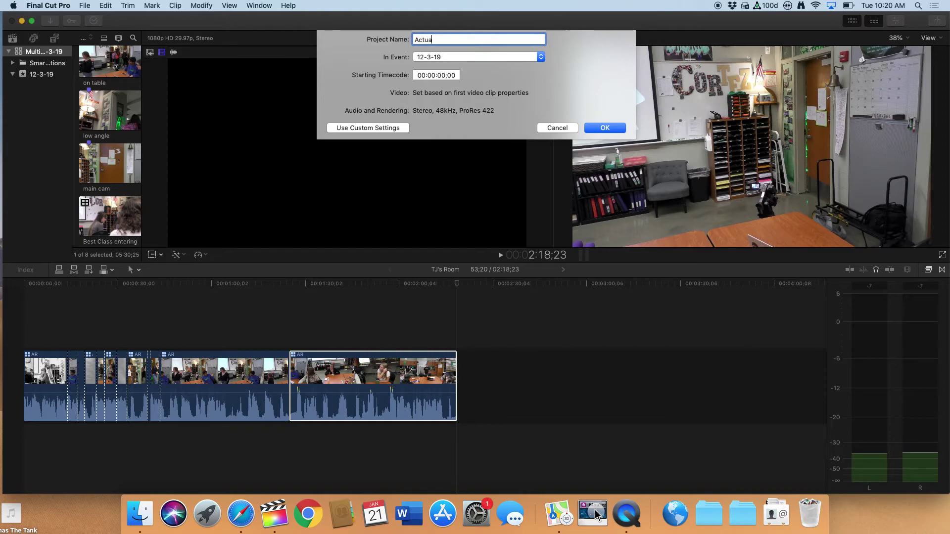
pyautogui.click(605, 128)
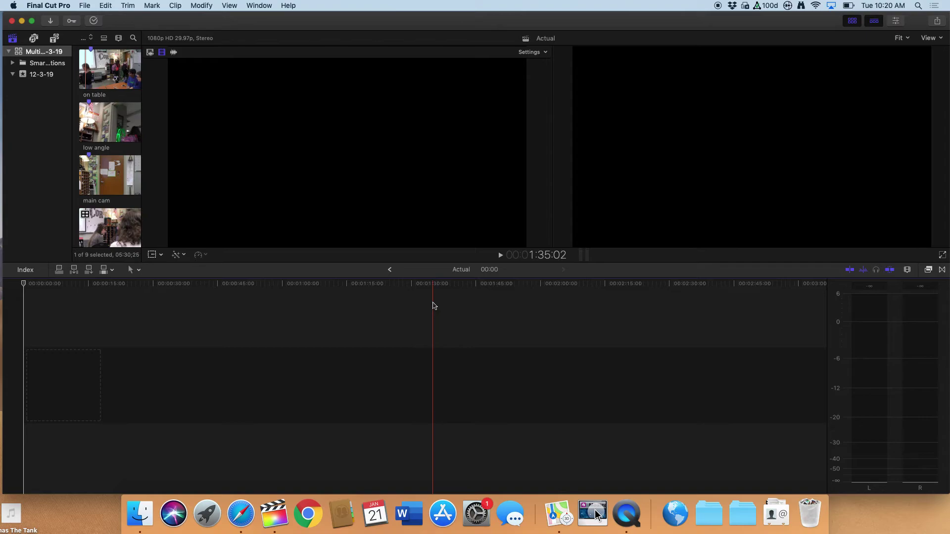
# - Paste the copied AR segment into the Actual timeline and delete the gap in front of it
pyautogui.press('super+v')
pyautogui.click(348, 392)
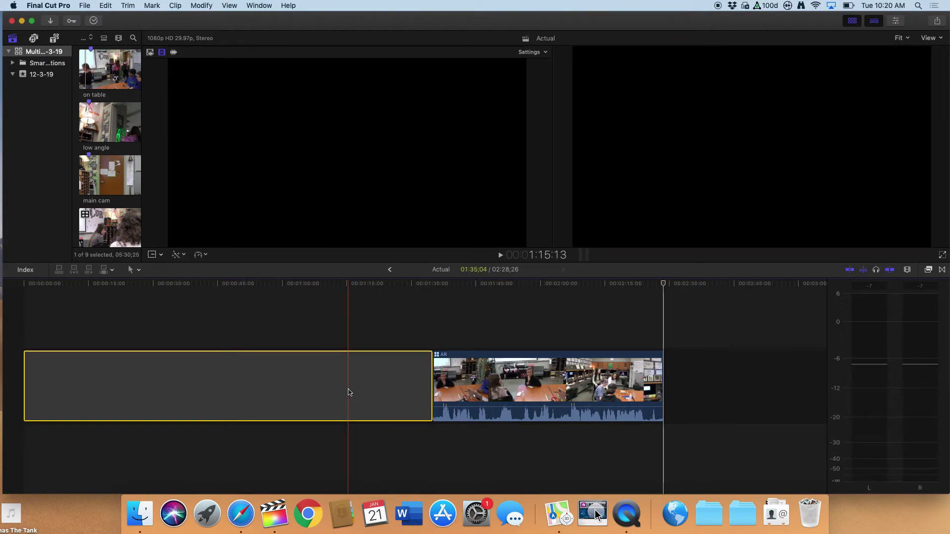
pyautogui.press('Delete')
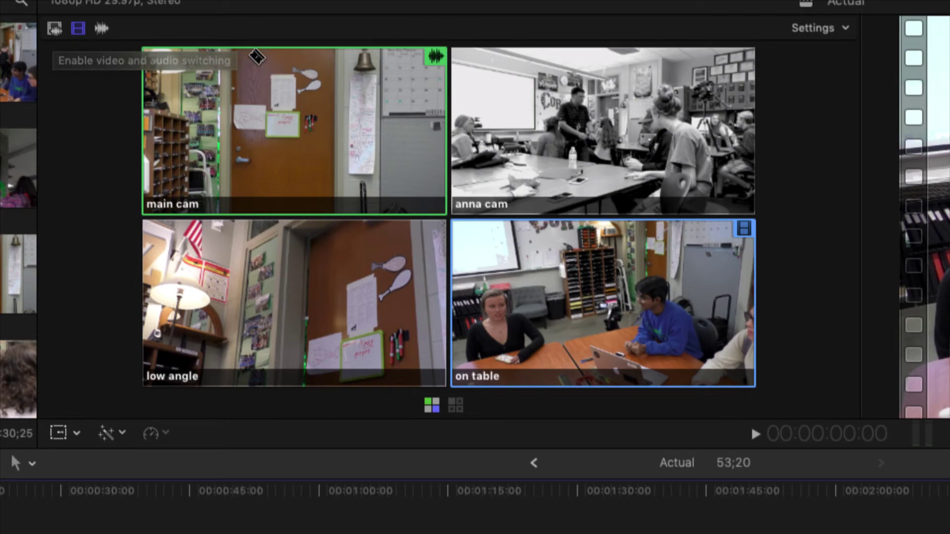
# - Switch the angle viewer display to 9, 16 and 2 angles in turn, and return it to 4 angles
pyautogui.click(847, 28)
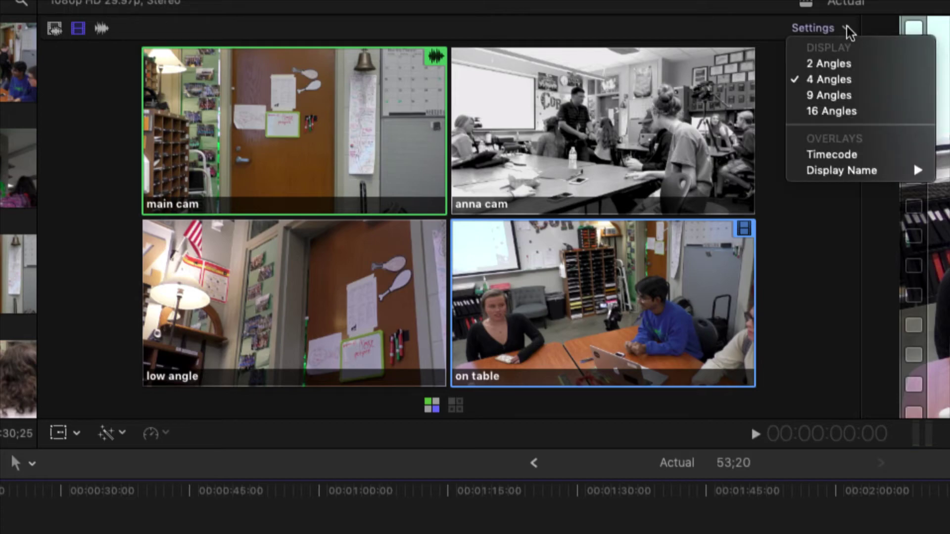
pyautogui.click(826, 97)
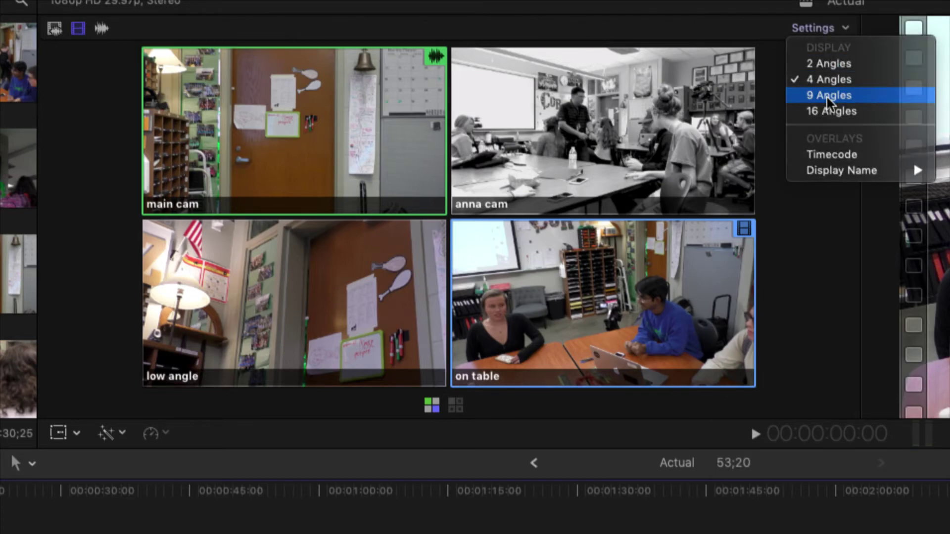
pyautogui.click(844, 31)
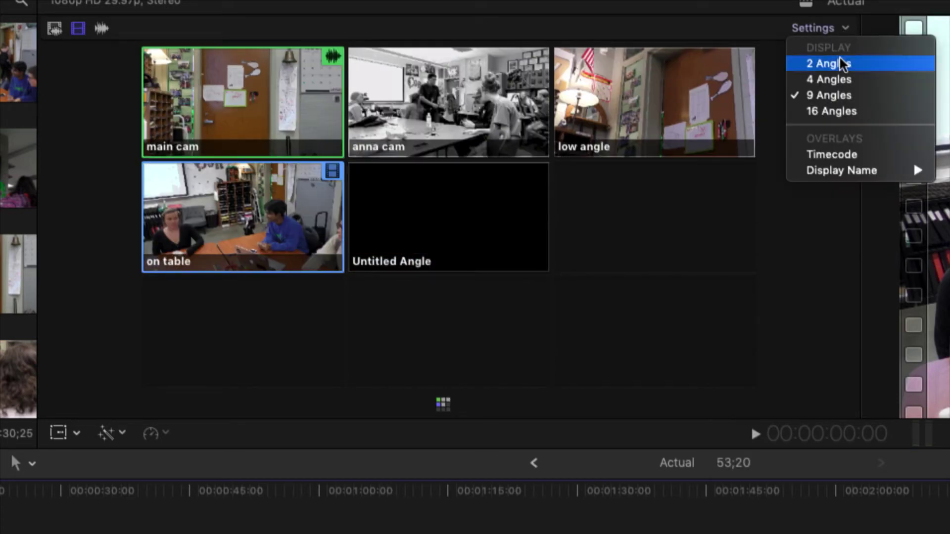
pyautogui.click(834, 110)
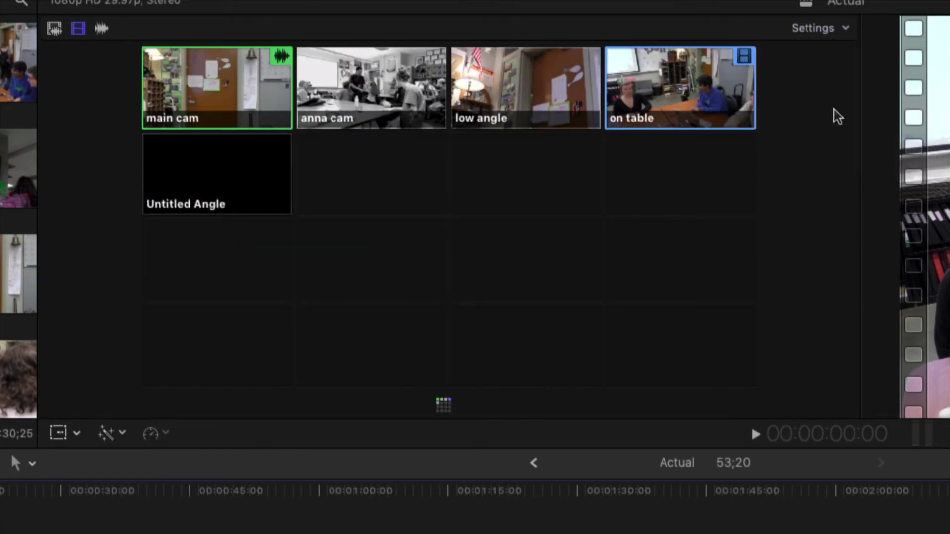
pyautogui.click(841, 30)
pyautogui.click(835, 64)
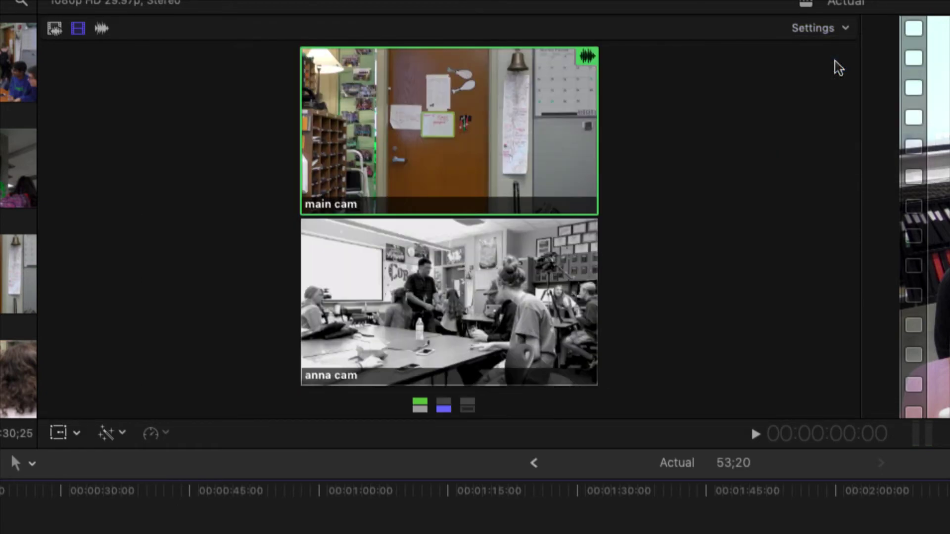
pyautogui.click(844, 30)
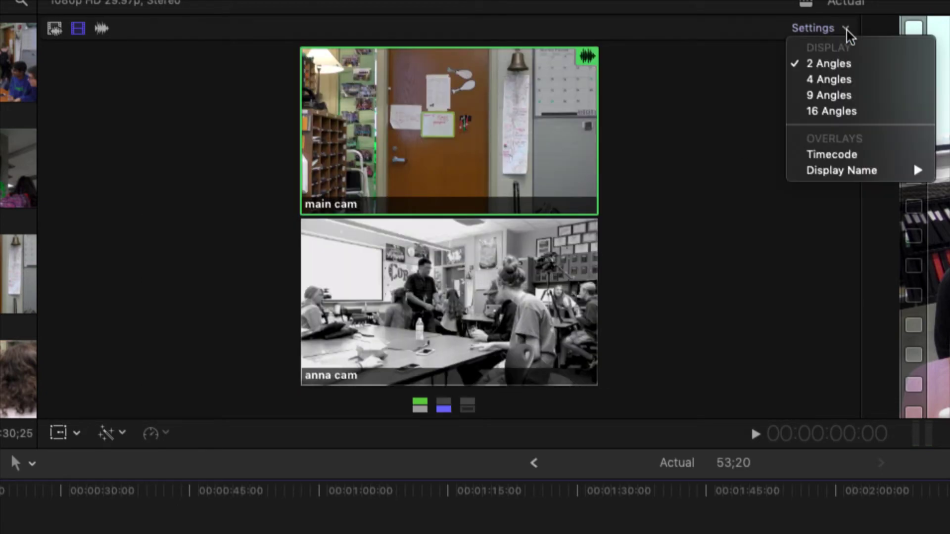
pyautogui.click(835, 75)
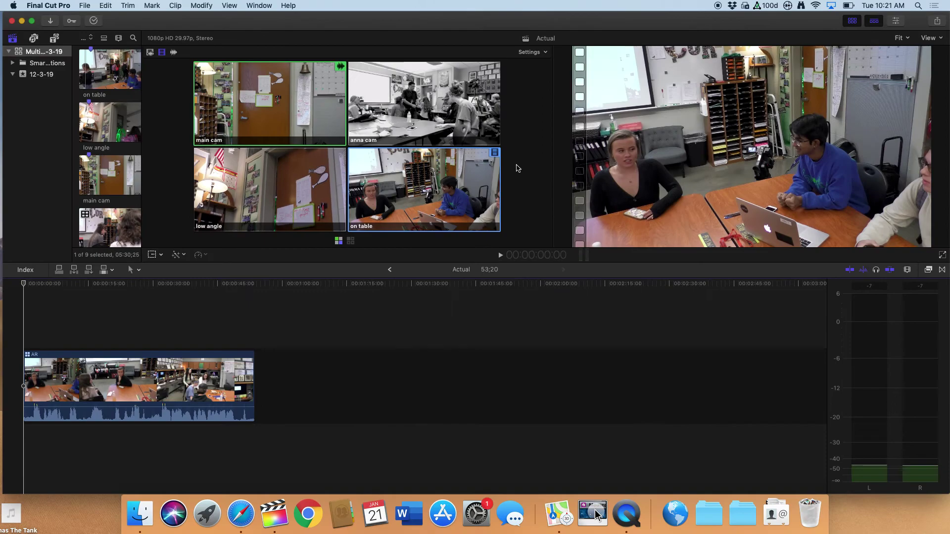
# - Open the AR multicam clip in the angle editor, examine its synced camera angles, and return to the Actual project
pyautogui.hotkey('shift', 'z')
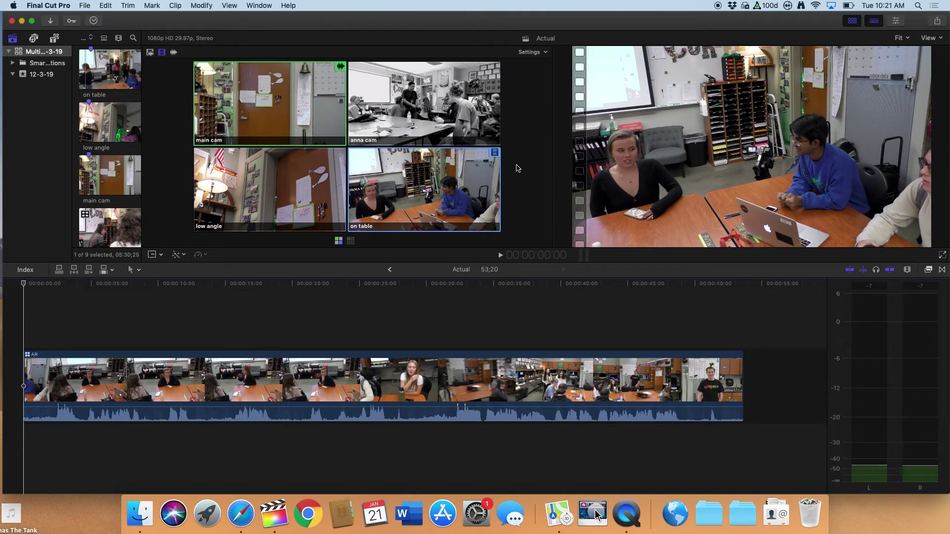
pyautogui.doubleClick(337, 375)
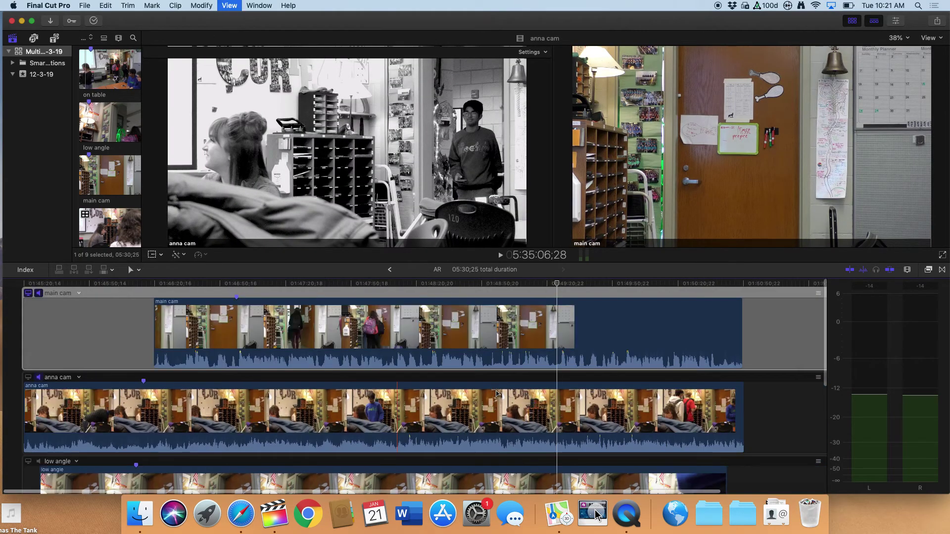
pyautogui.scroll(-3, 497, 378)
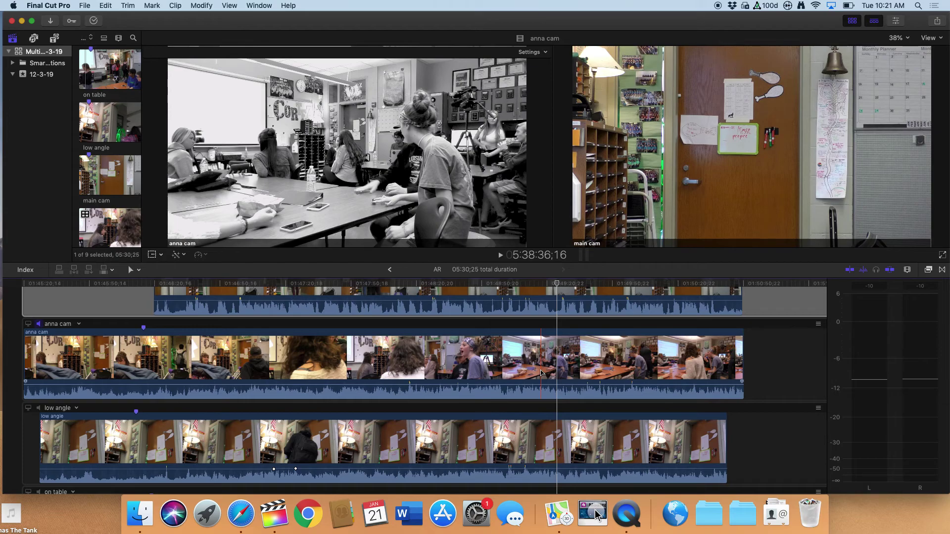
pyautogui.scroll(-5, 542, 372)
pyautogui.scroll(3, 542, 373)
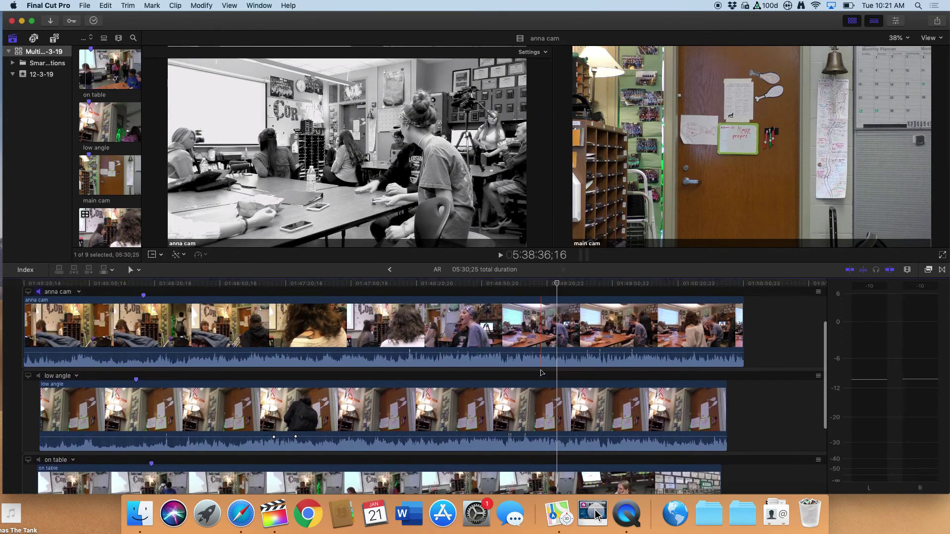
pyautogui.scroll(4, 542, 372)
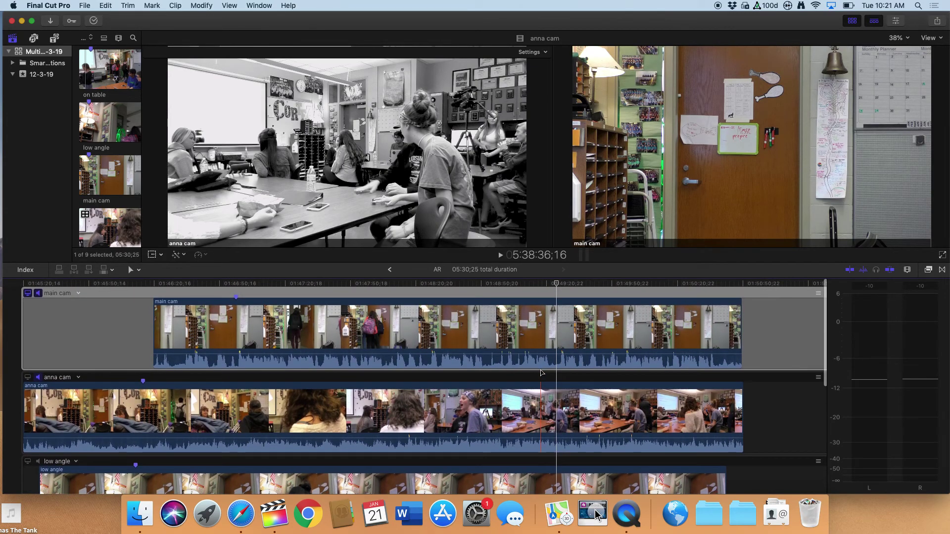
pyautogui.press('shift+super+7')
pyautogui.click(390, 270)
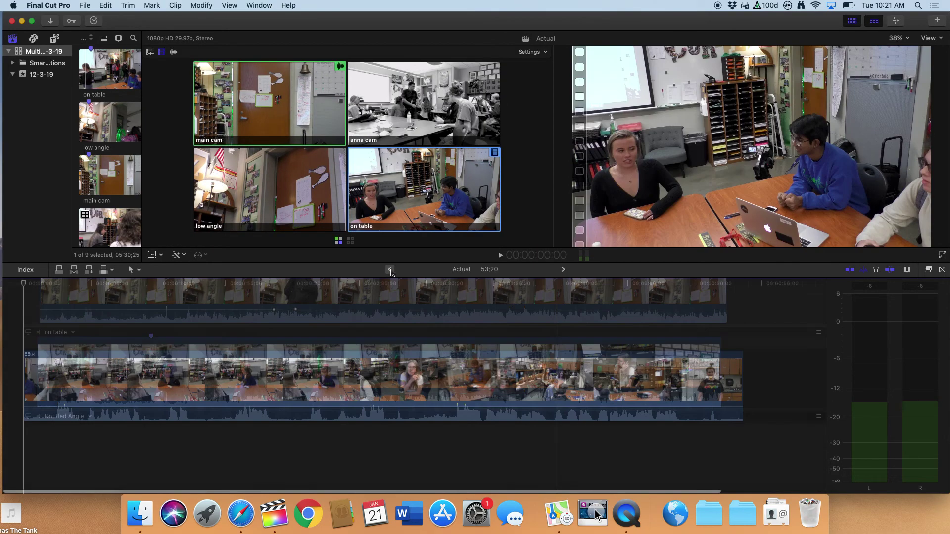